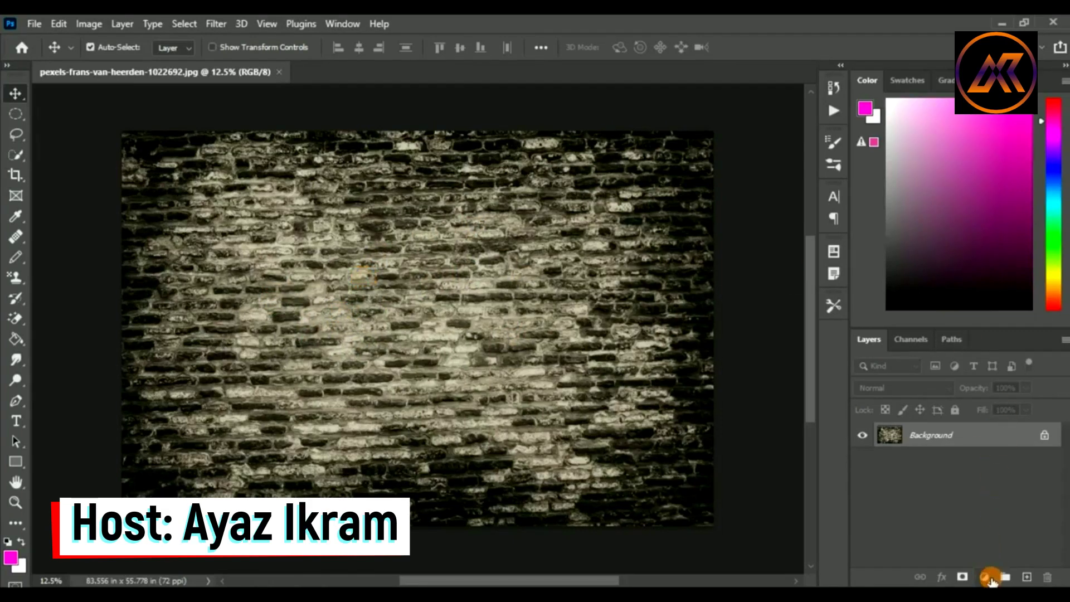
Add a Solid Color fill layer filled with pure black
click(990, 579)
click(975, 301)
click(751, 409)
drag(790, 501, 797, 485)
click(956, 270)
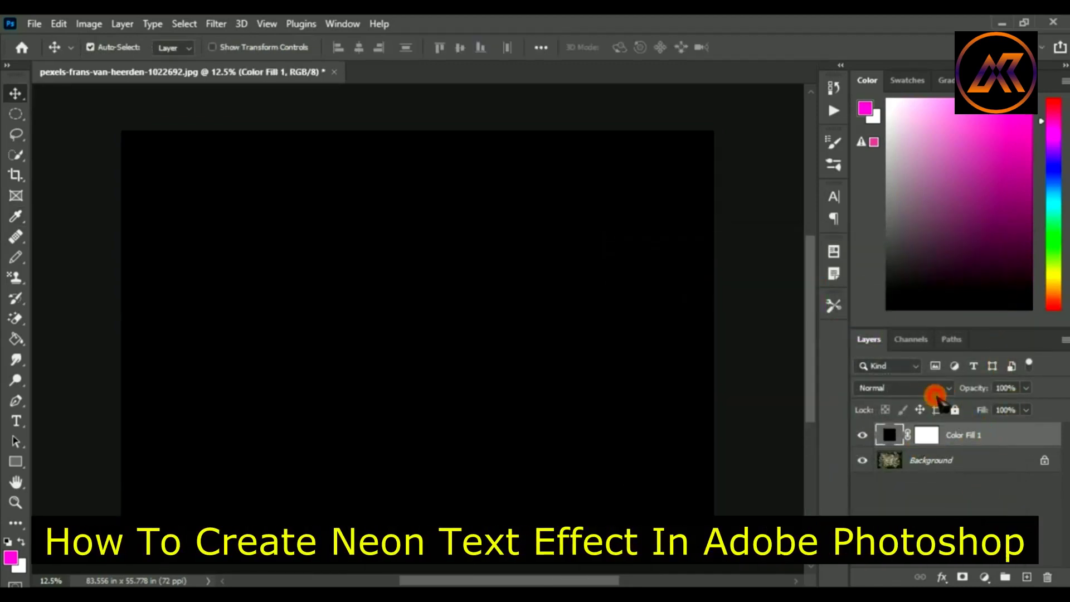
Blend the black fill in Soft Light and add a Curves adjustment layer
click(941, 393)
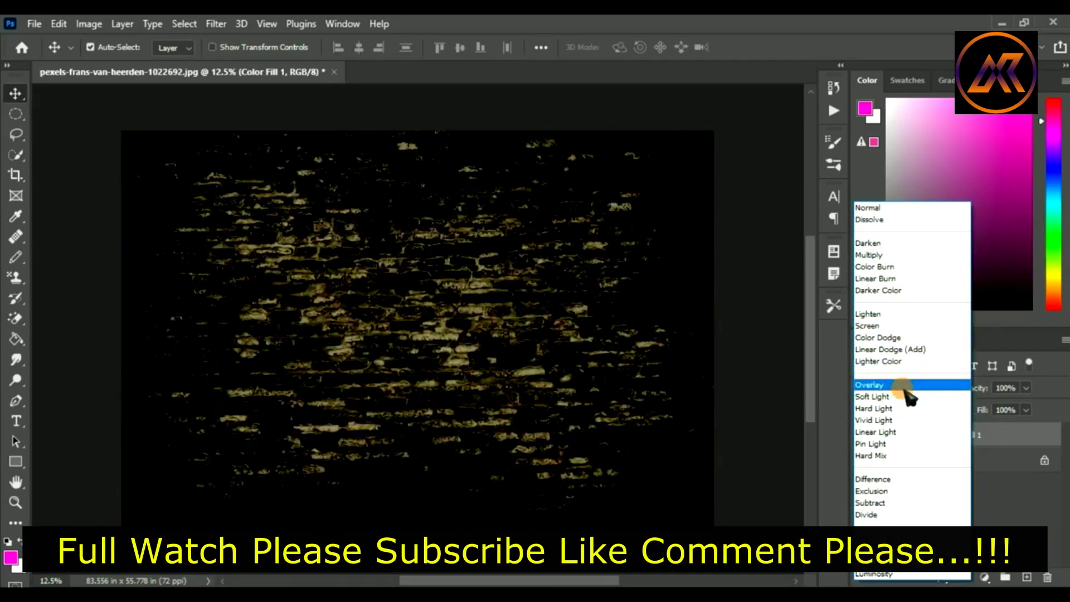
click(907, 397)
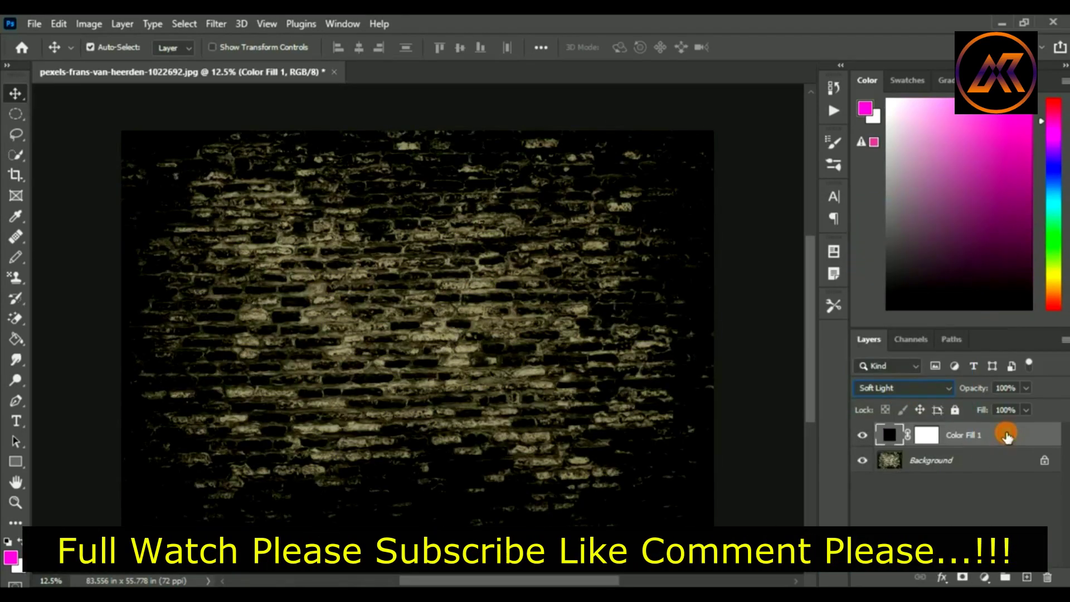
click(986, 578)
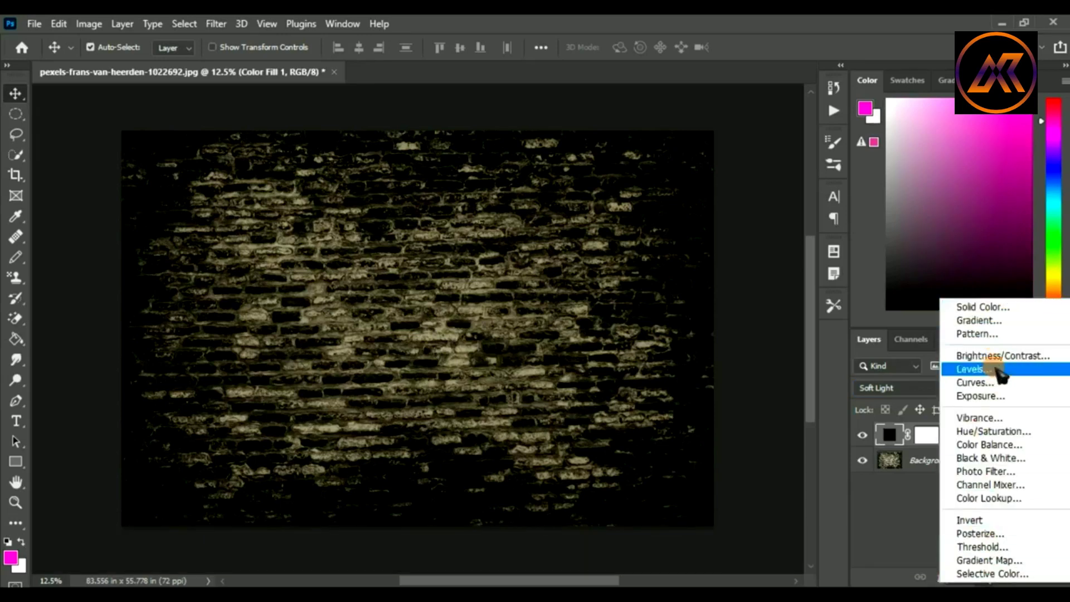
click(975, 382)
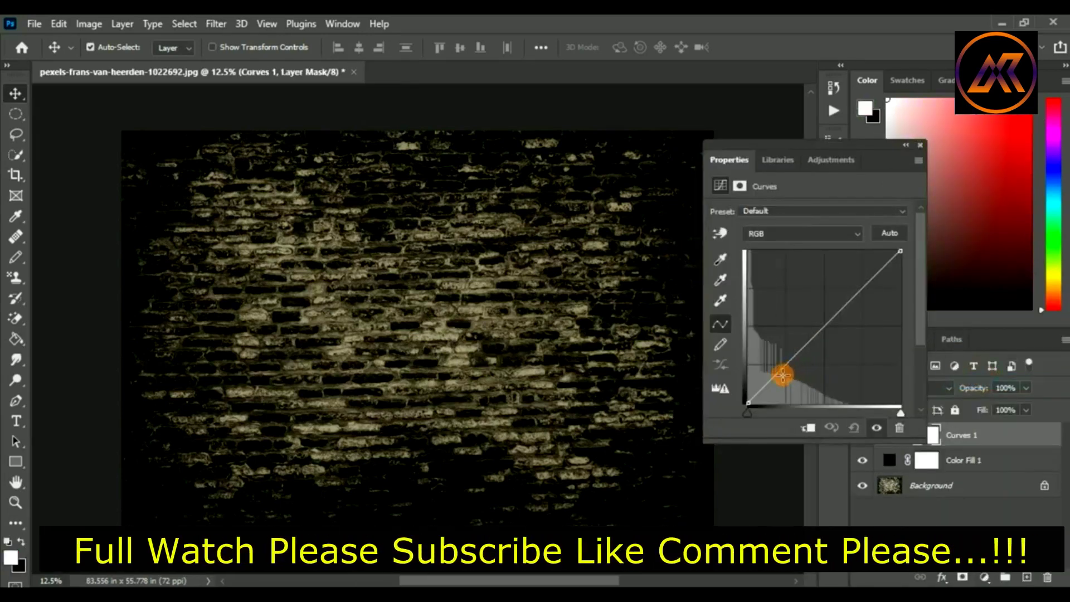
Pull the RGB curve's midpoint down so the brick wall turns nearly black
mouse_move(777, 373)
mouse_down()
mouse_move(785, 385)
mouse_move(809, 374)
mouse_up()
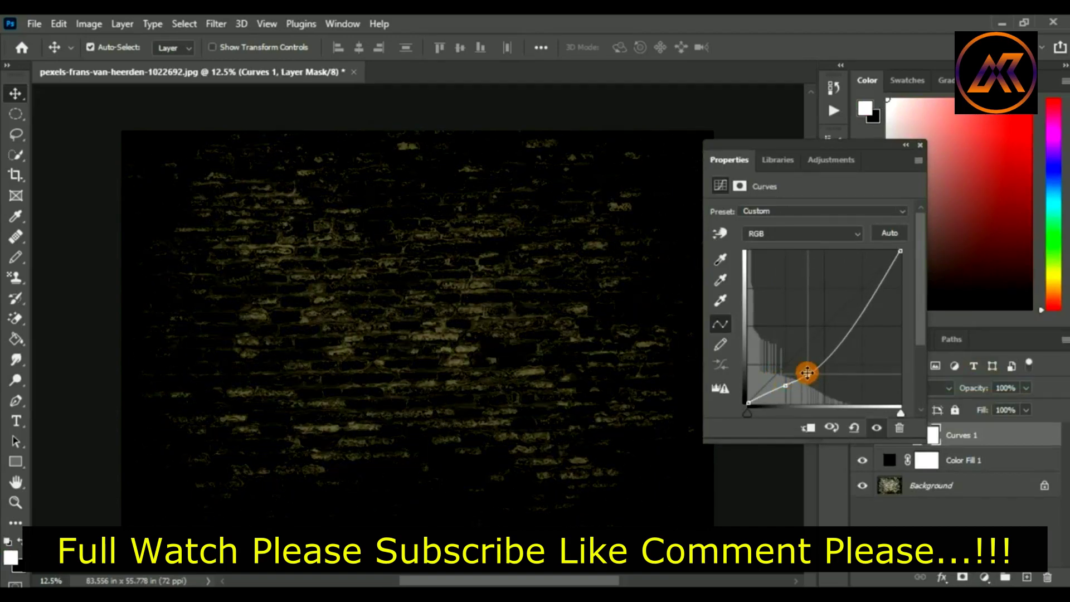
click(920, 145)
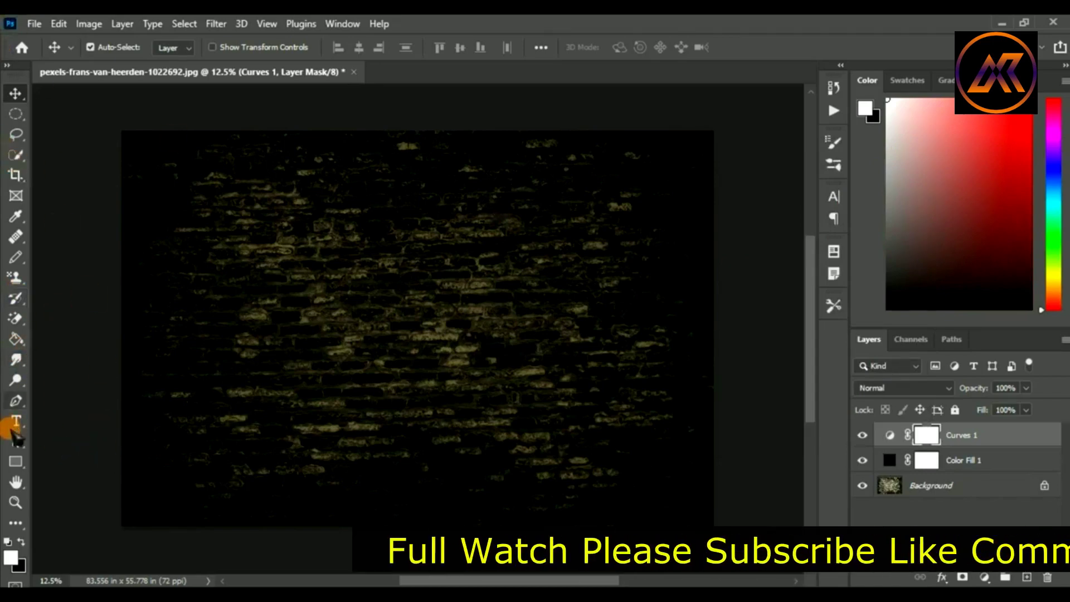
Draw a paragraph text box across the wall and set the font to Letter Gothic Std
key(t)
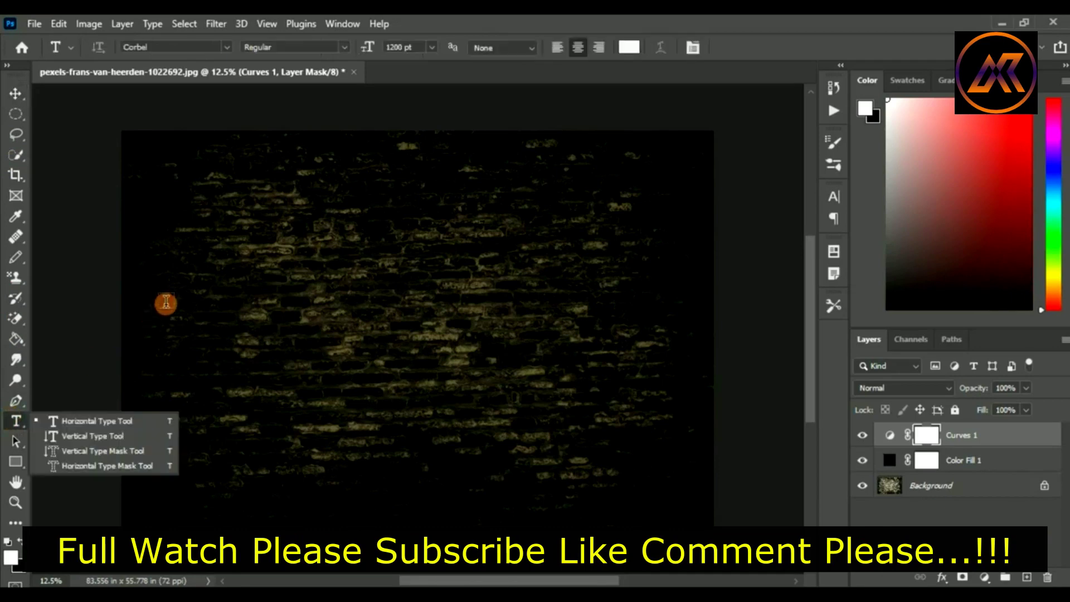
drag(160, 219, 681, 475)
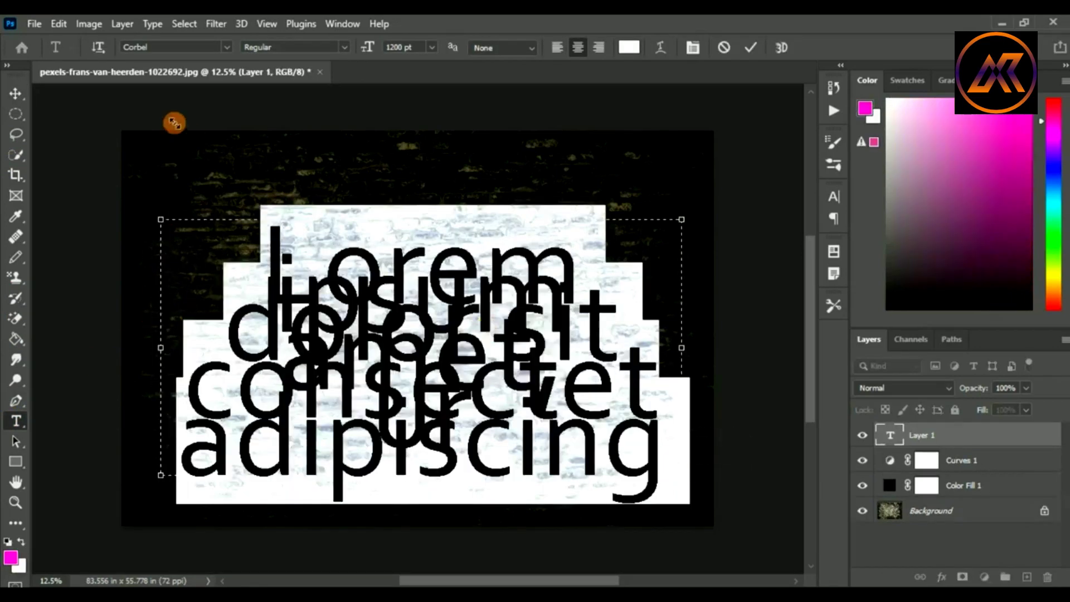
click(225, 49)
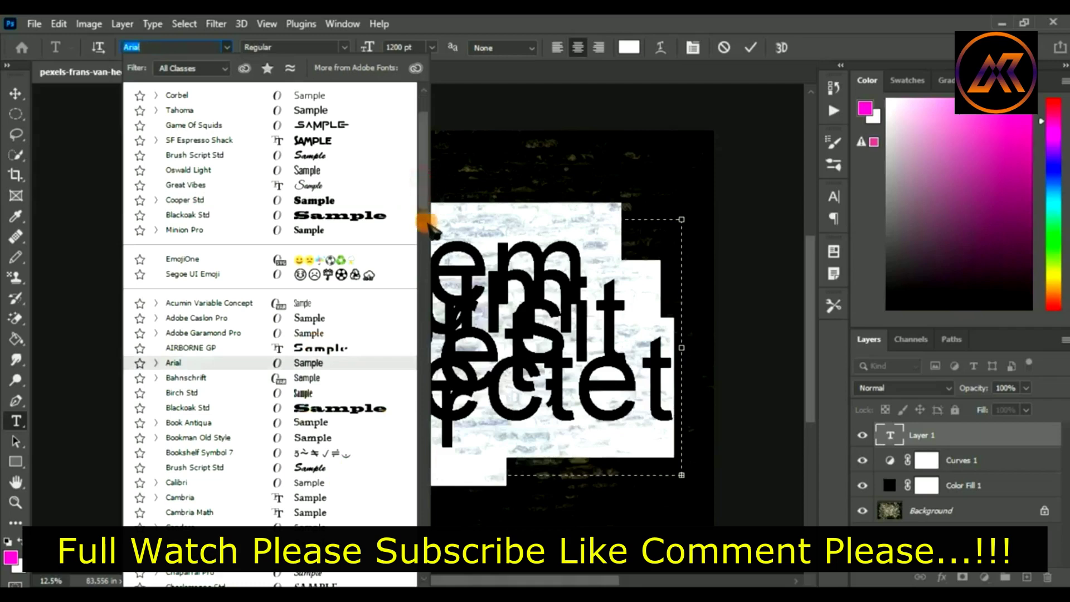
drag(422, 184, 422, 308)
scroll(419, 307, down, 3)
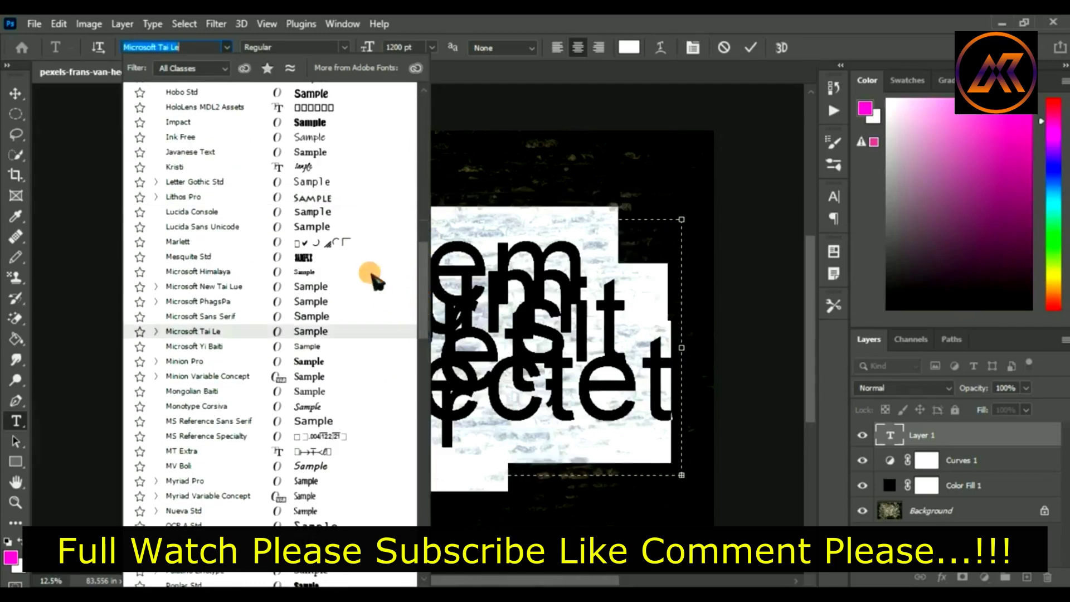
click(304, 183)
Type NEON into the text box and commit the text layer
click(197, 48)
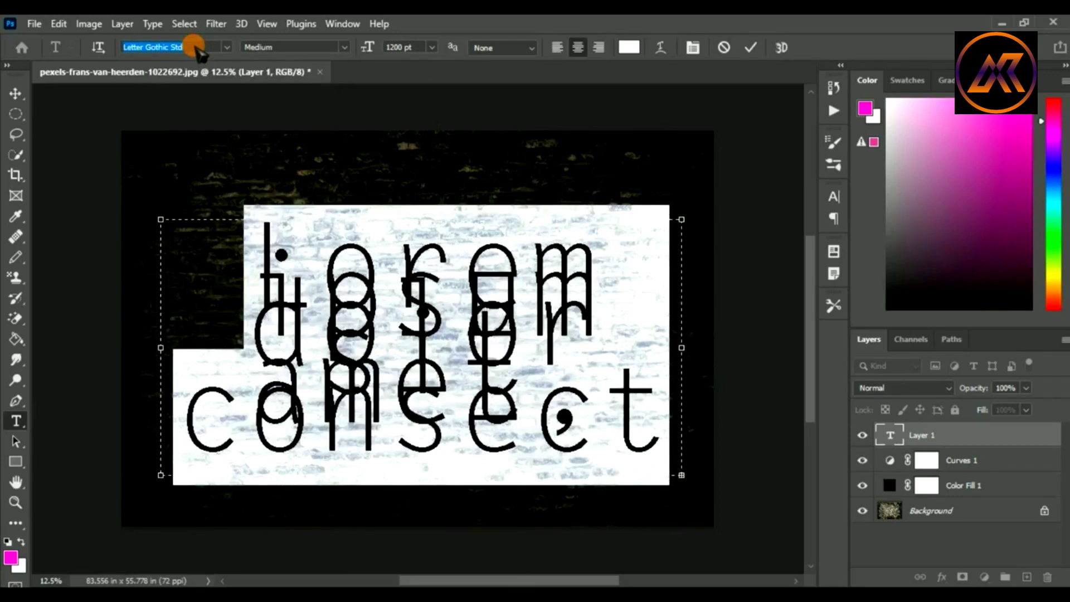
key(BackSpace)
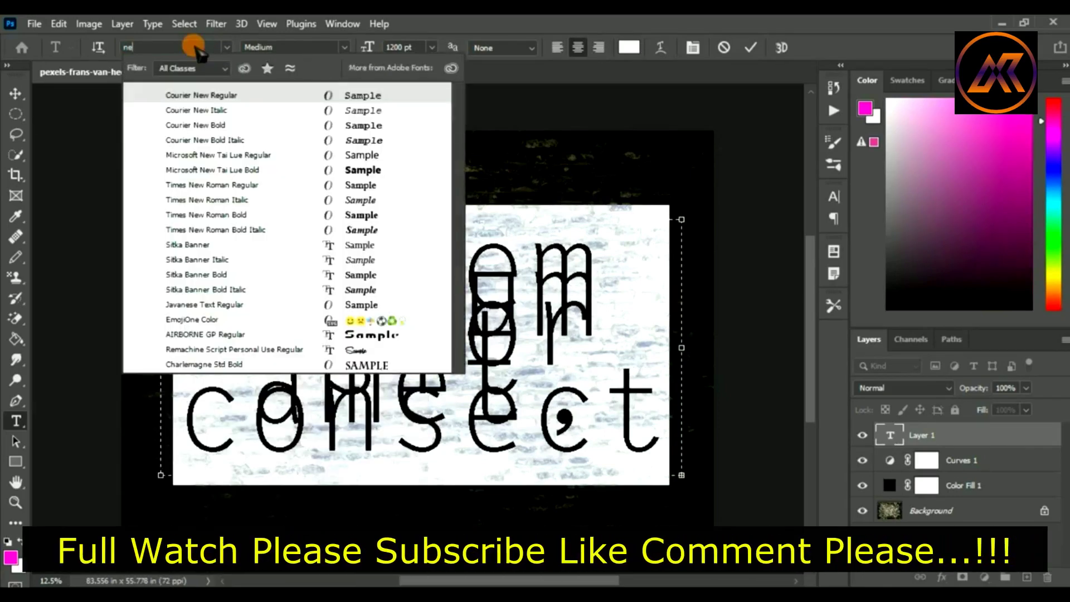
text(N)
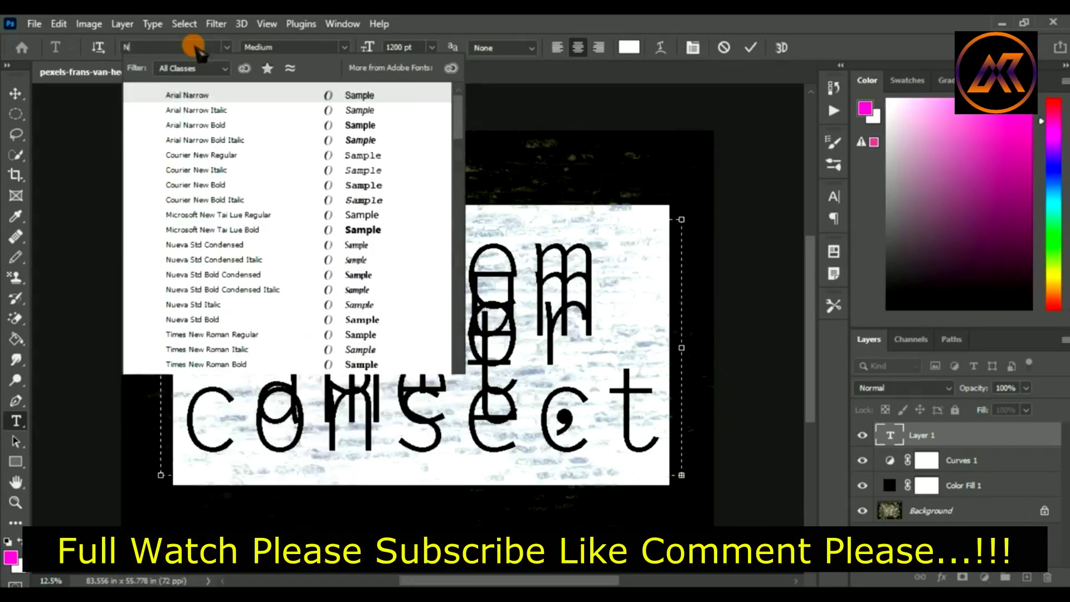
text(EON)
key(BackSpace)
key(BackSpace)
key(BackSpace)
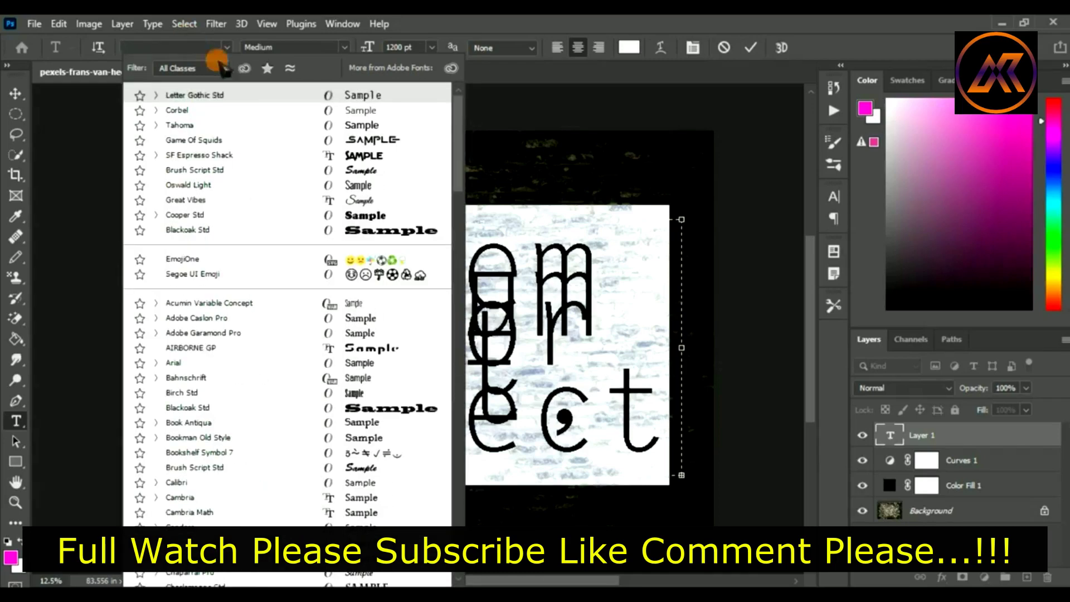
click(268, 96)
click(577, 367)
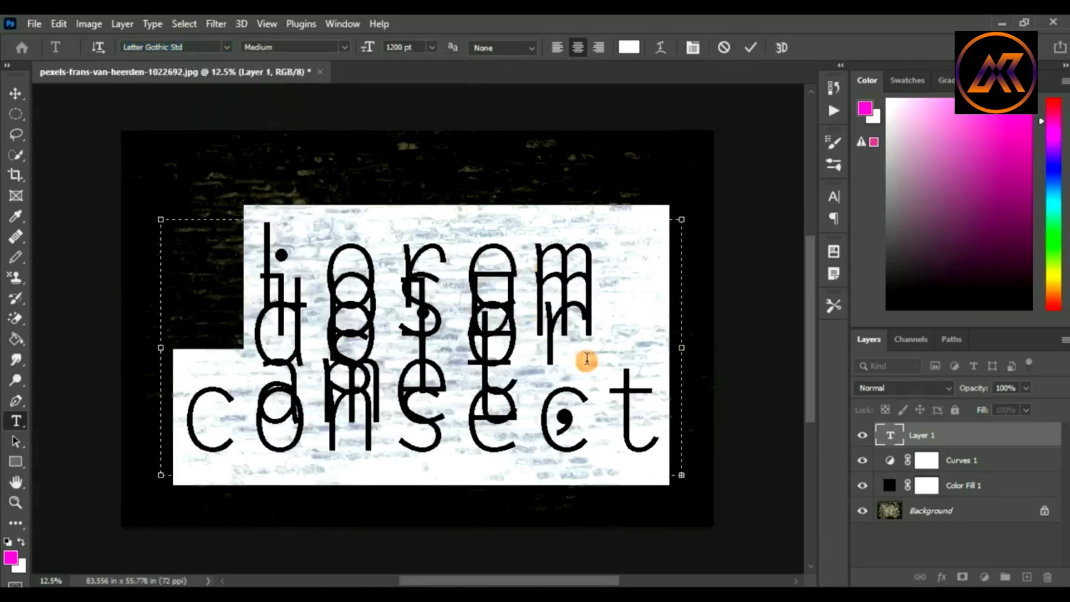
text(NEON)
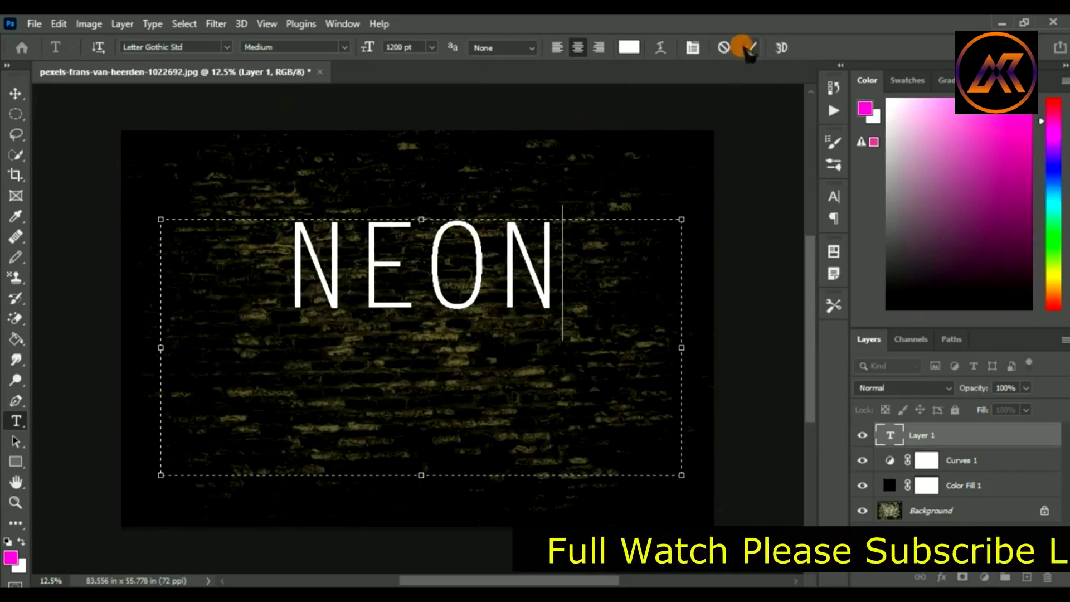
click(750, 48)
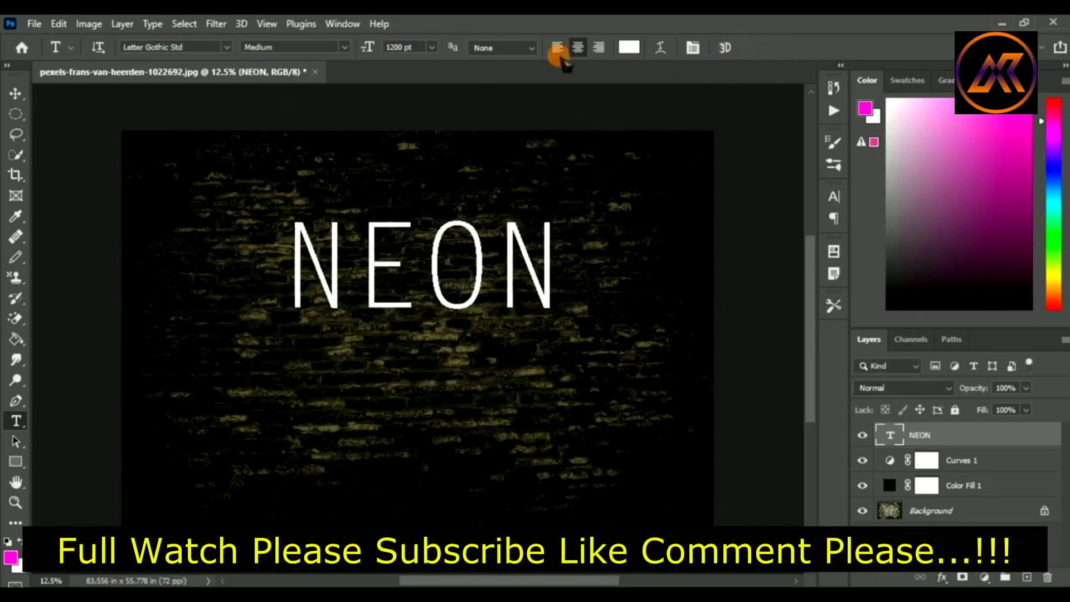
Move the NEON text until it snaps to the canvas centre
click(16, 93)
drag(379, 273, 382, 324)
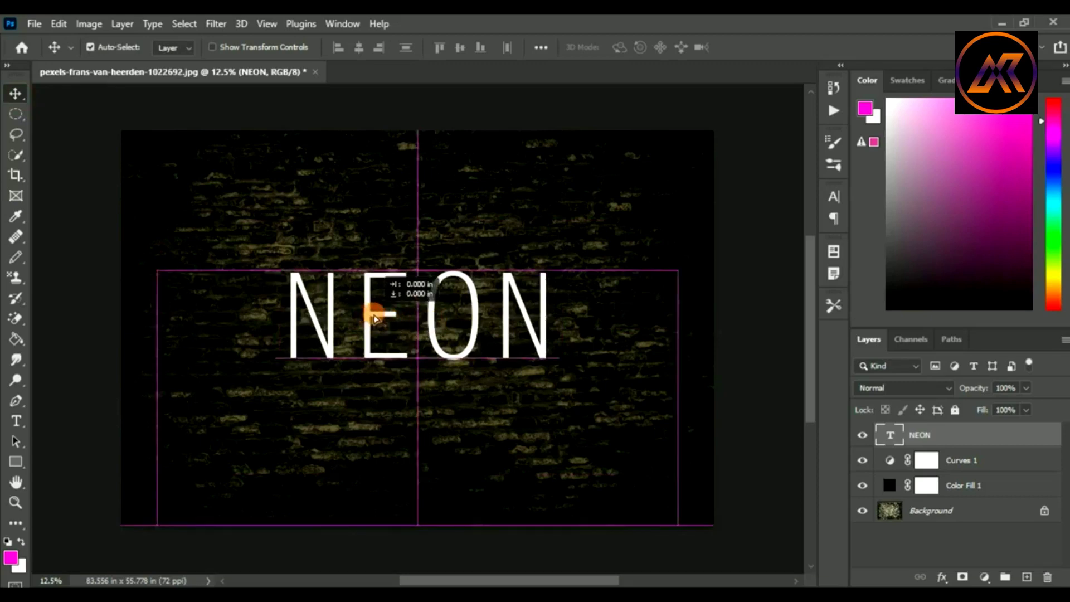
mouse_move(382, 324)
mouse_down()
mouse_move(371, 325)
mouse_move(374, 312)
mouse_up()
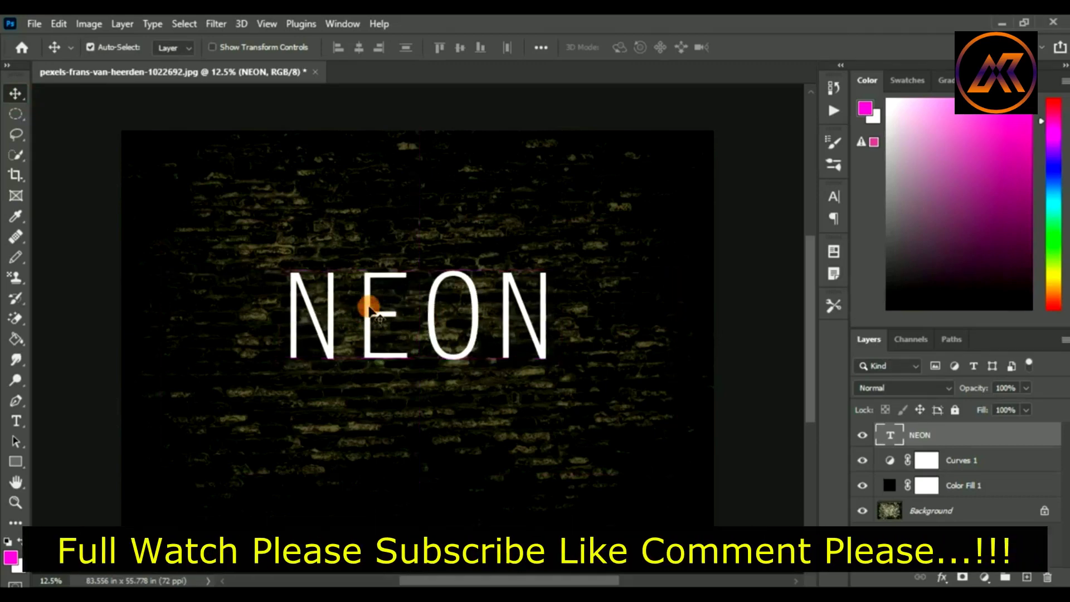
click(15, 114)
Draw and adjust an oval selection framing NEON, then add a new empty layer
mouse_move(257, 223)
mouse_down()
mouse_move(481, 472)
mouse_move(631, 507)
mouse_up()
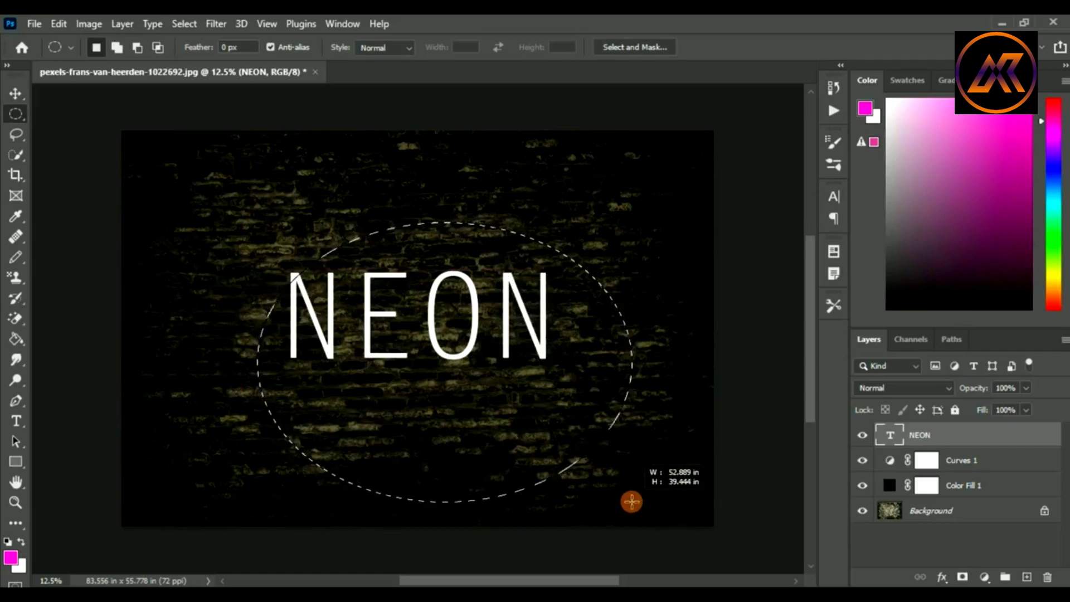
mouse_move(631, 507)
mouse_down()
mouse_move(627, 478)
mouse_move(612, 480)
mouse_move(643, 503)
mouse_up()
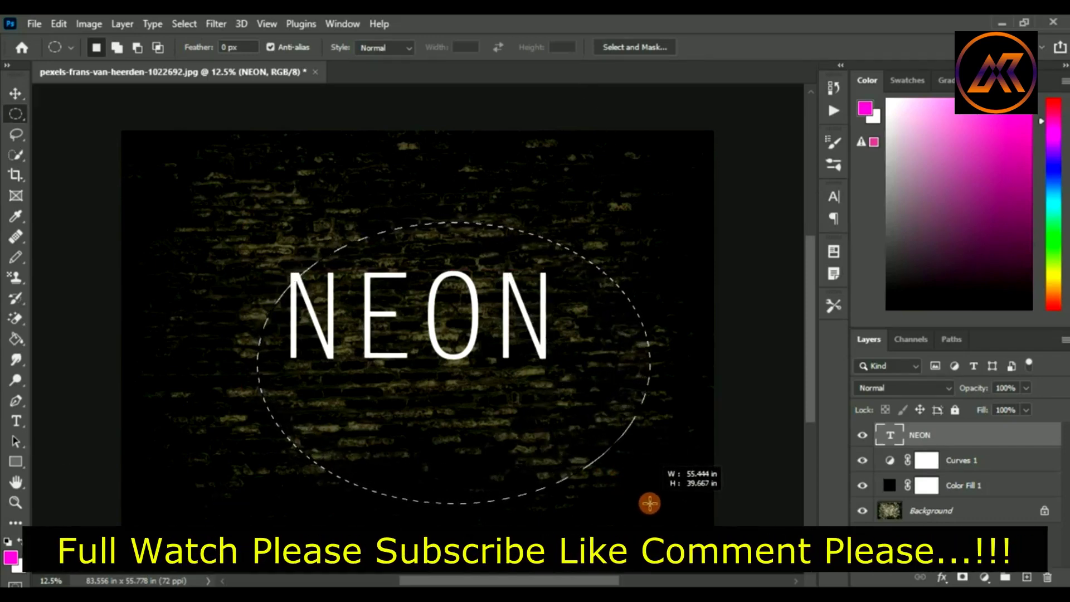
drag(535, 454, 520, 425)
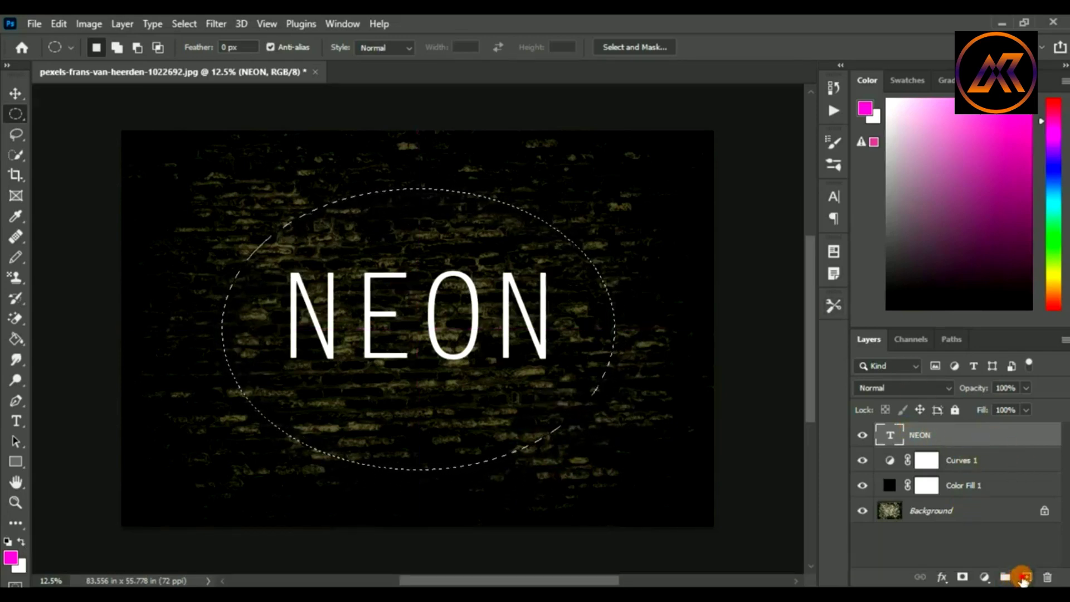
click(1024, 580)
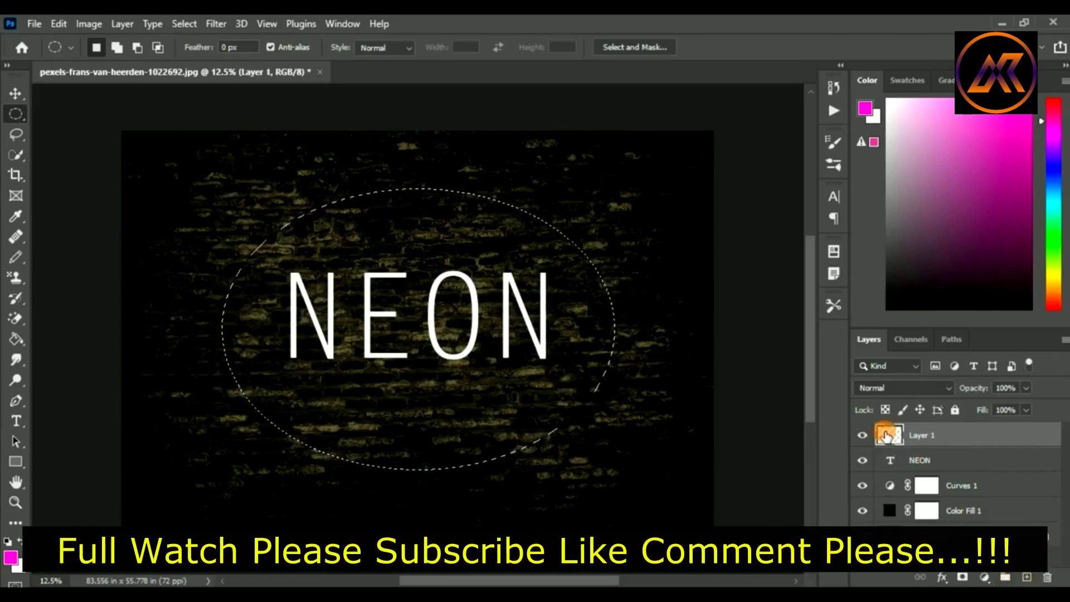
Set the foreground colour to bright neon green 6cff00
click(10, 556)
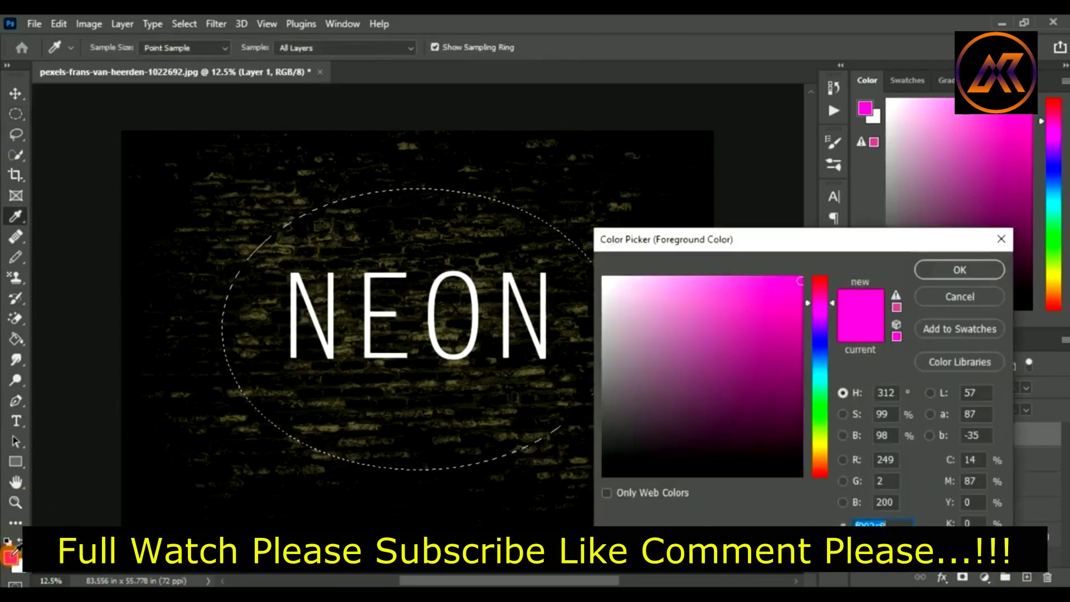
click(820, 408)
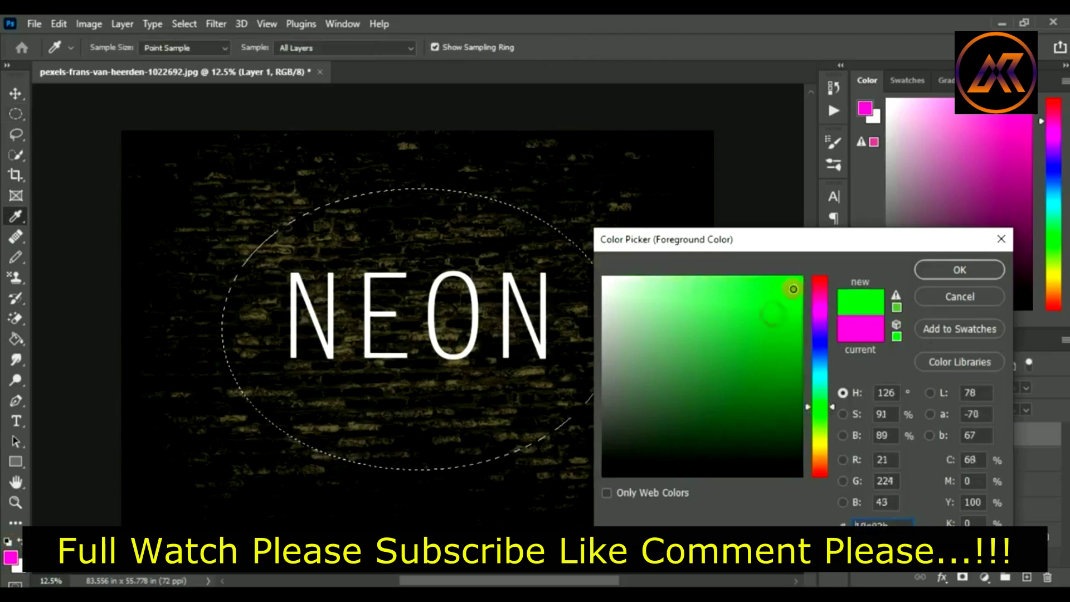
drag(772, 315, 802, 281)
drag(819, 407, 825, 428)
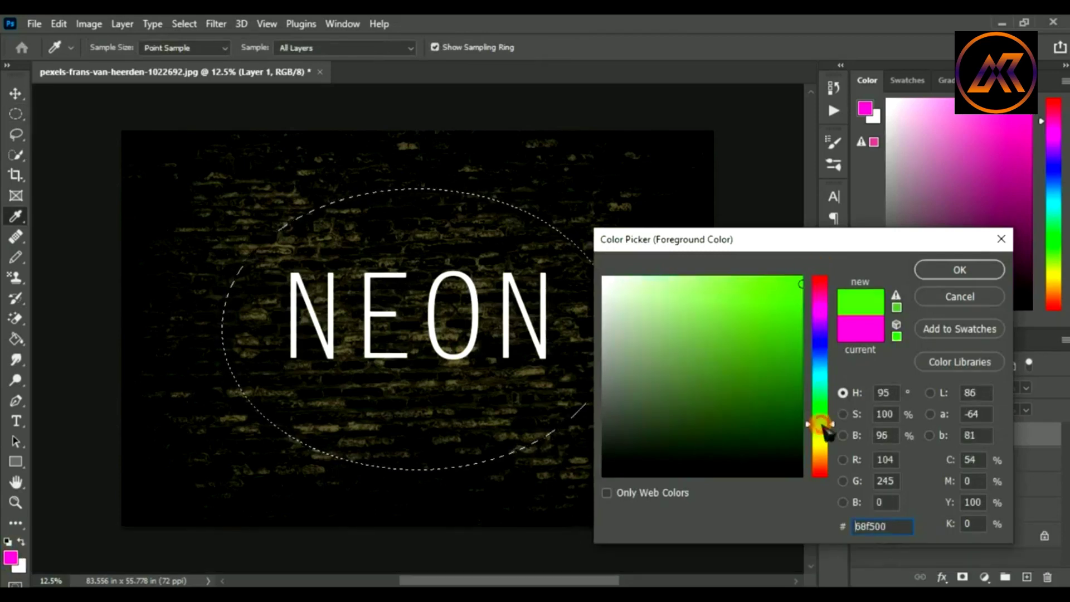
drag(770, 306, 794, 290)
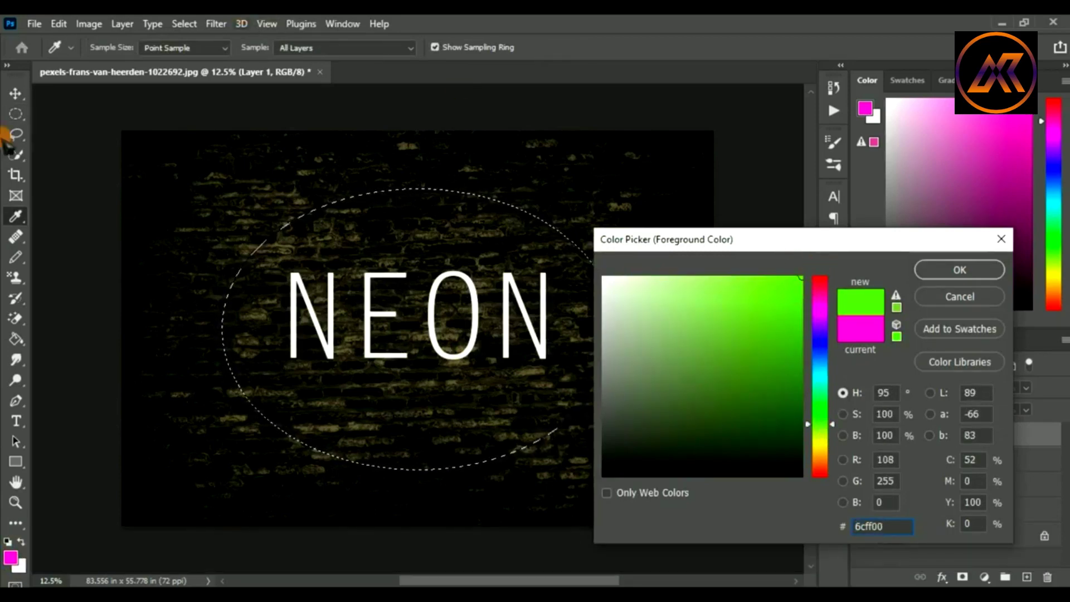
click(957, 271)
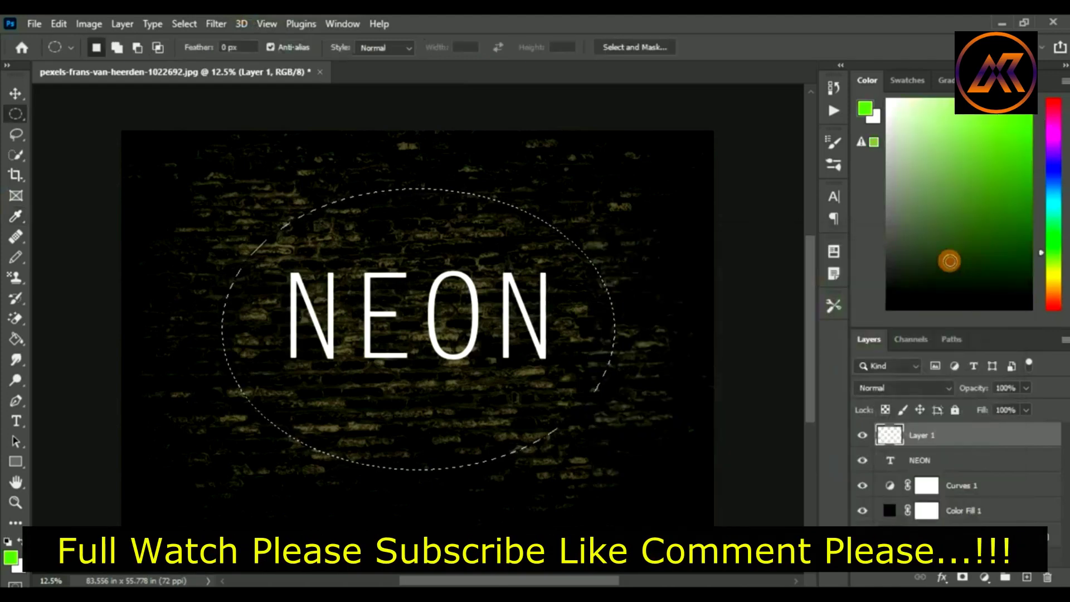
click(16, 338)
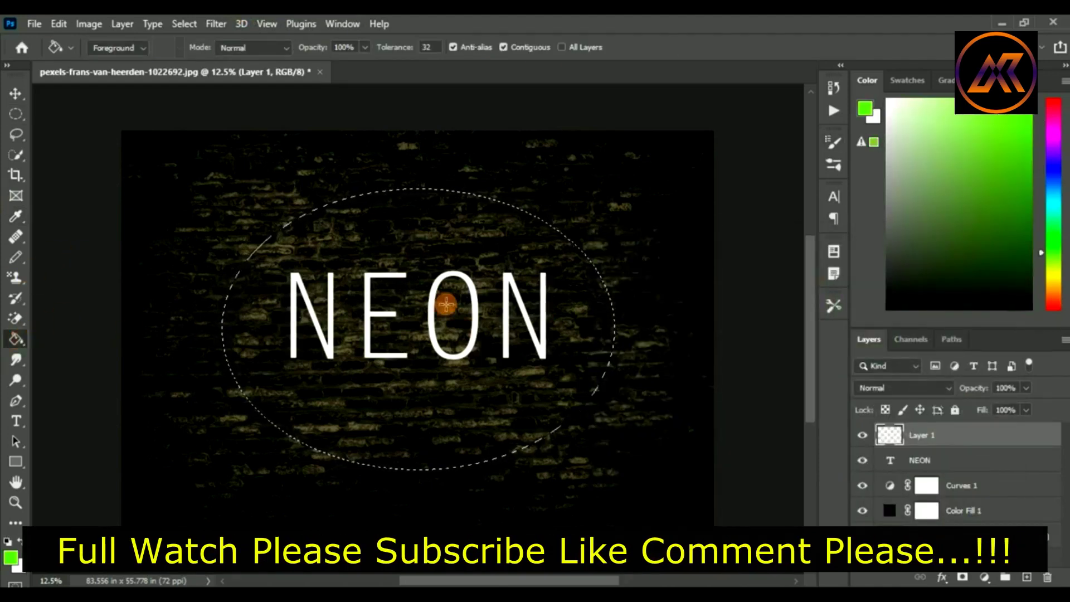
Fill the oval on Layer 1 with green and blend Layer 1 in Soft Light
click(456, 336)
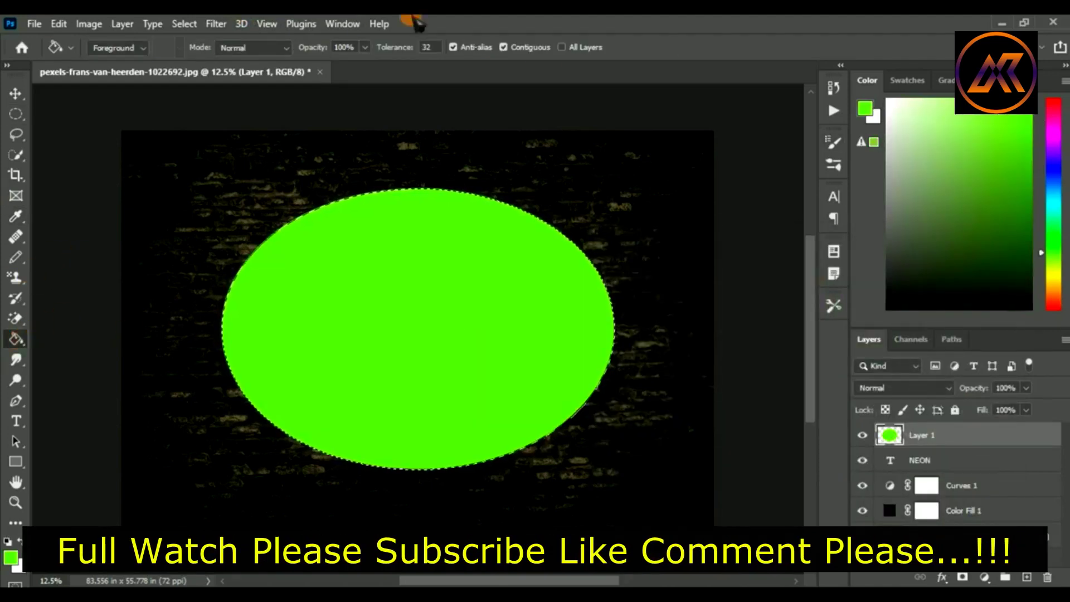
click(937, 388)
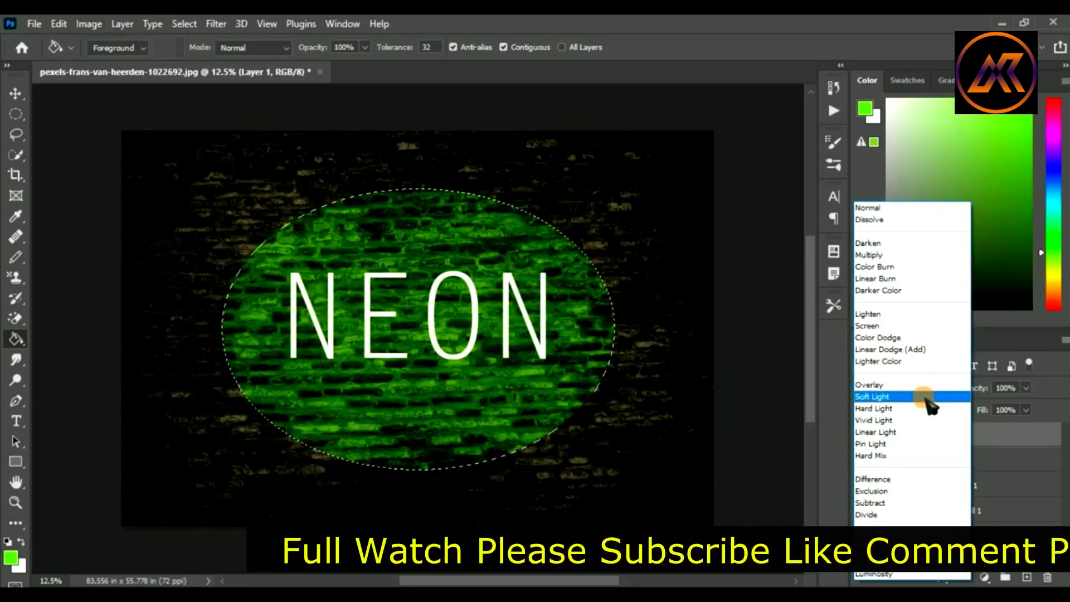
click(927, 396)
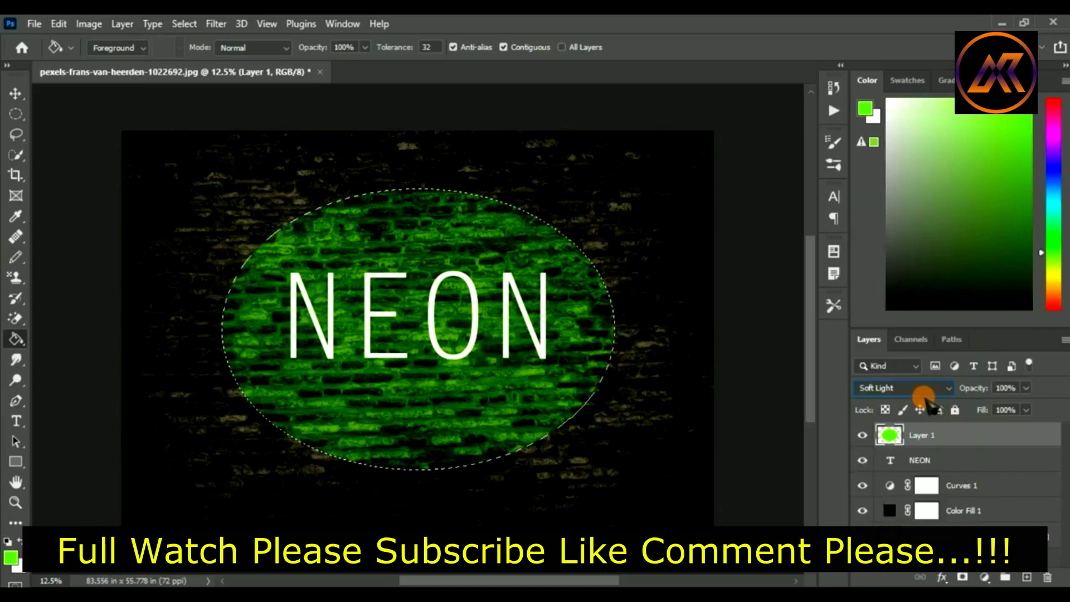
click(216, 23)
Apply a Gaussian Blur of about 885 px to the green oval
click(252, 224)
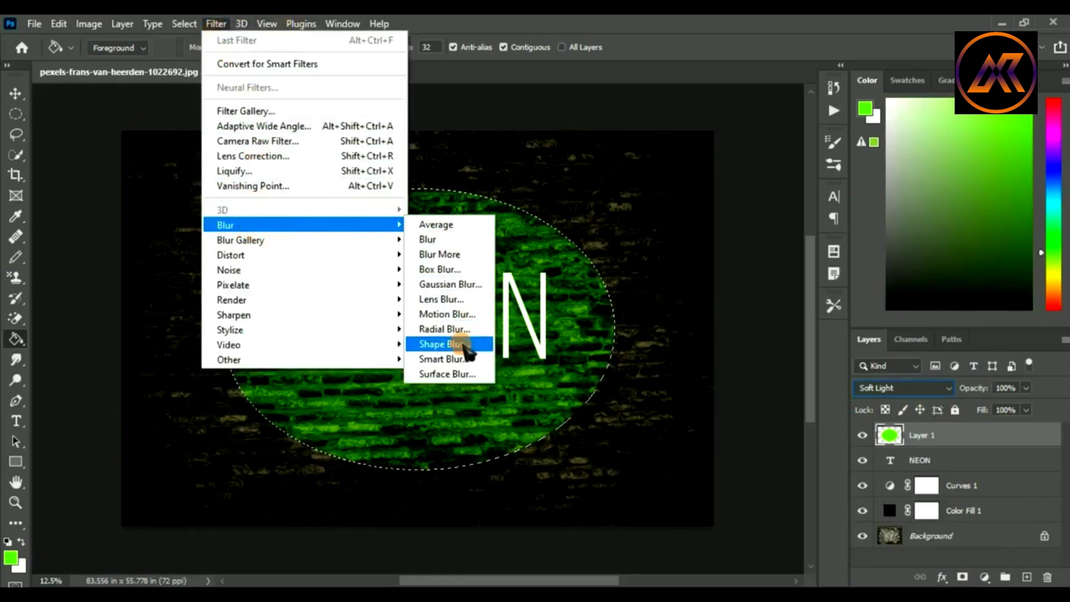
click(452, 283)
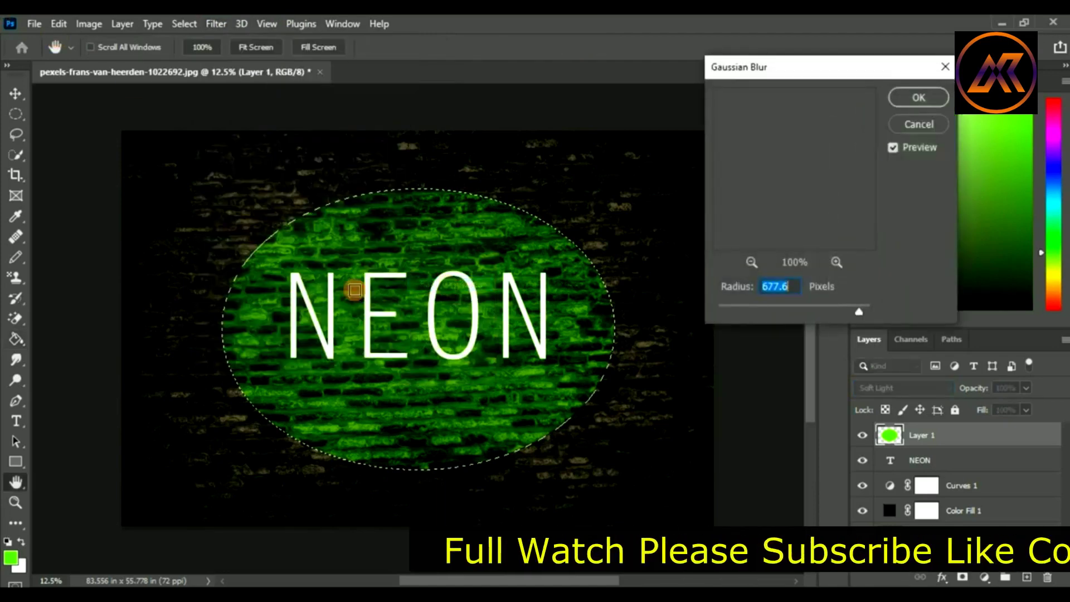
drag(859, 311, 856, 311)
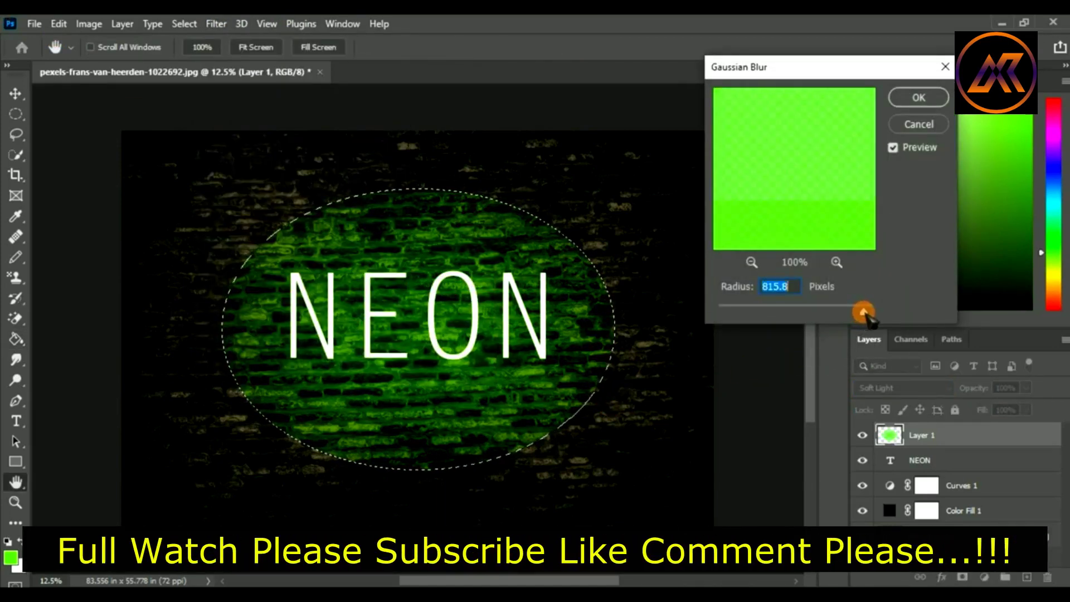
drag(865, 314, 868, 316)
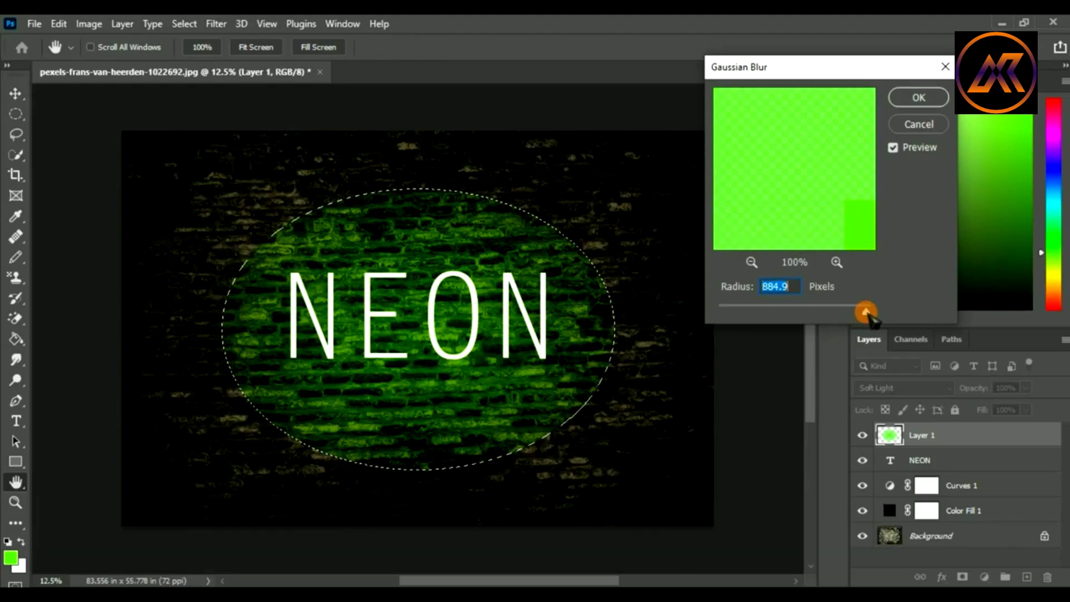
click(917, 98)
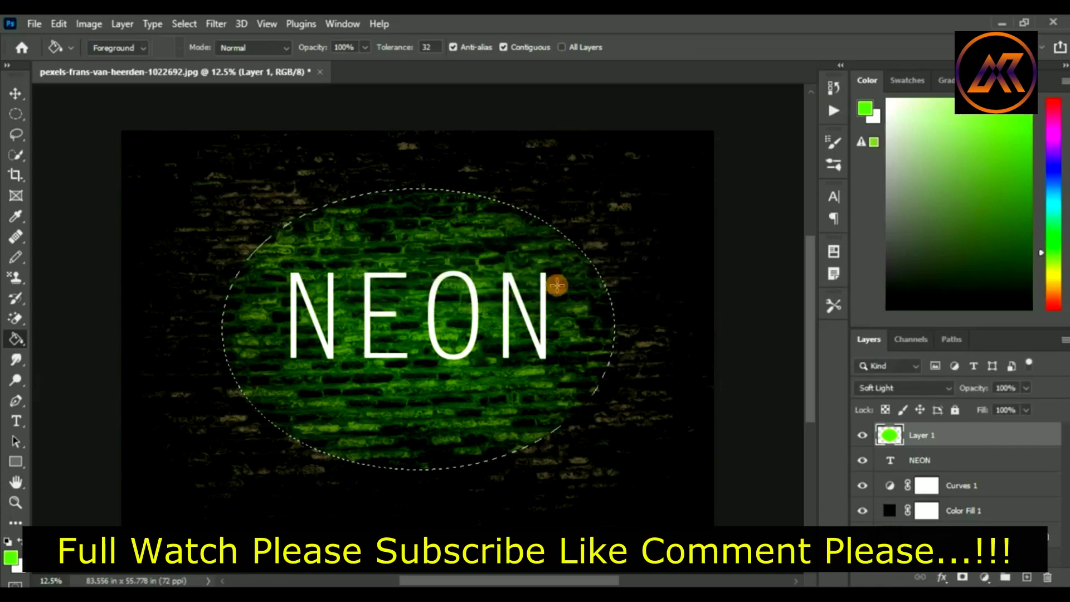
Deselect the oval and open the Layer Style settings for the NEON layer
key(ctrl+d)
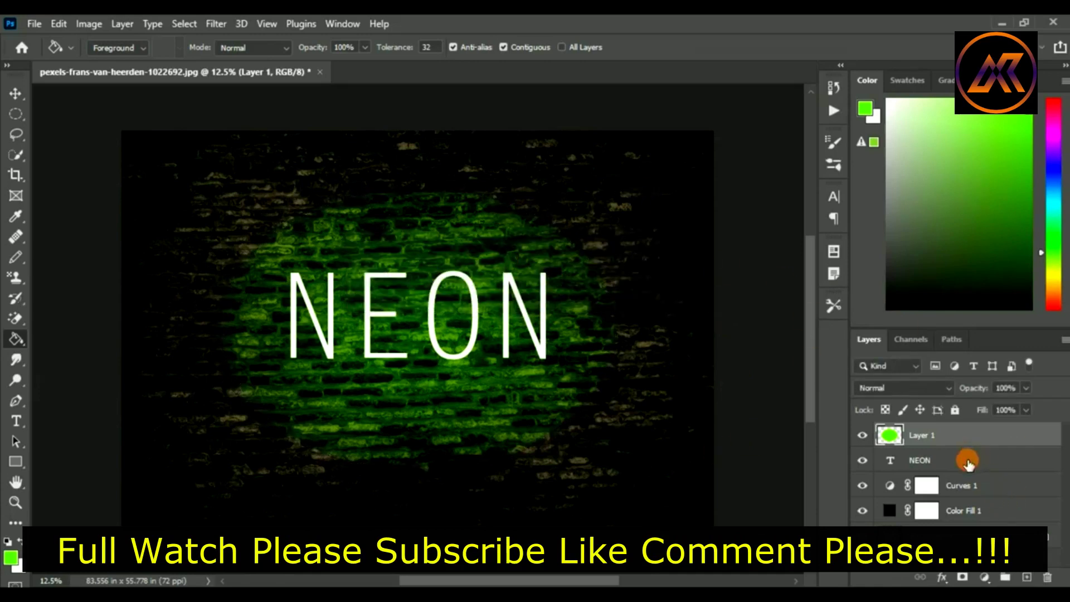
click(968, 463)
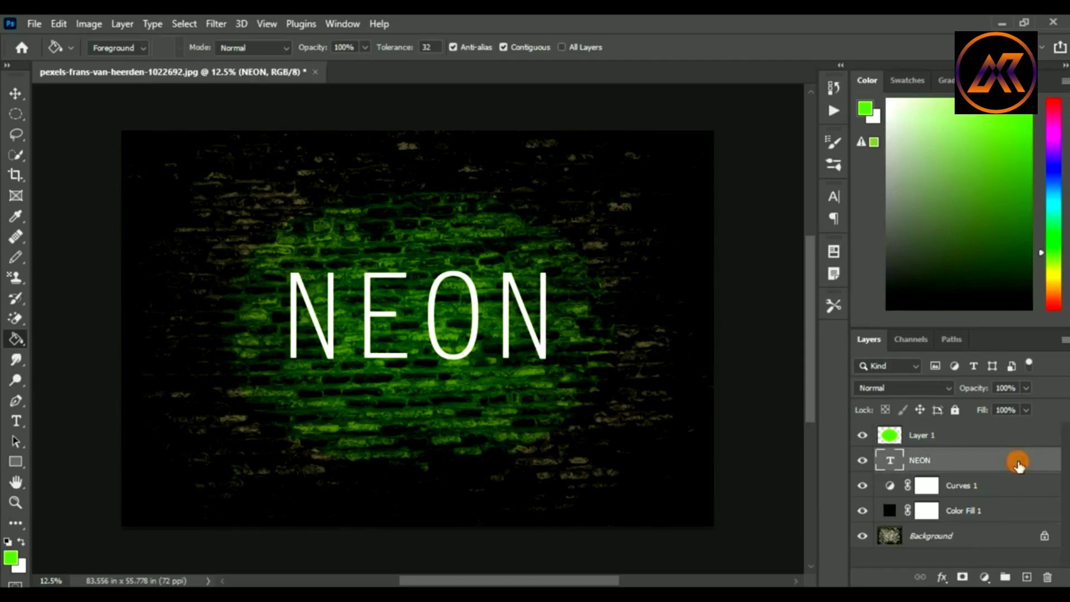
double_click(1018, 465)
mouse_move(569, 187)
mouse_down()
mouse_move(637, 119)
mouse_move(691, 142)
mouse_move(721, 70)
mouse_up()
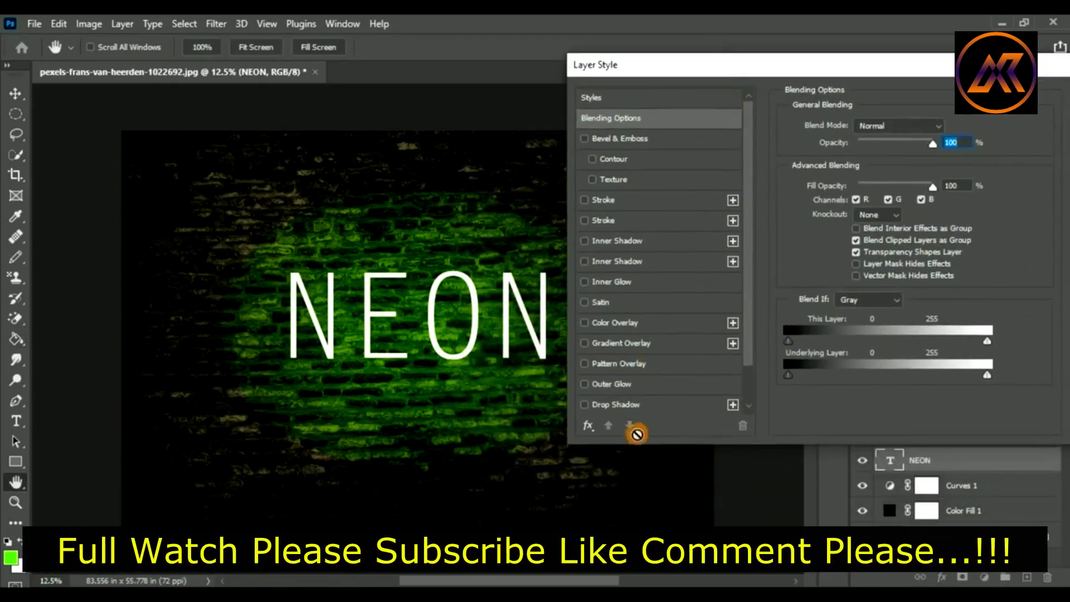
Add a white drop shadow to NEON at 51% opacity
scroll(633, 384, down, 2)
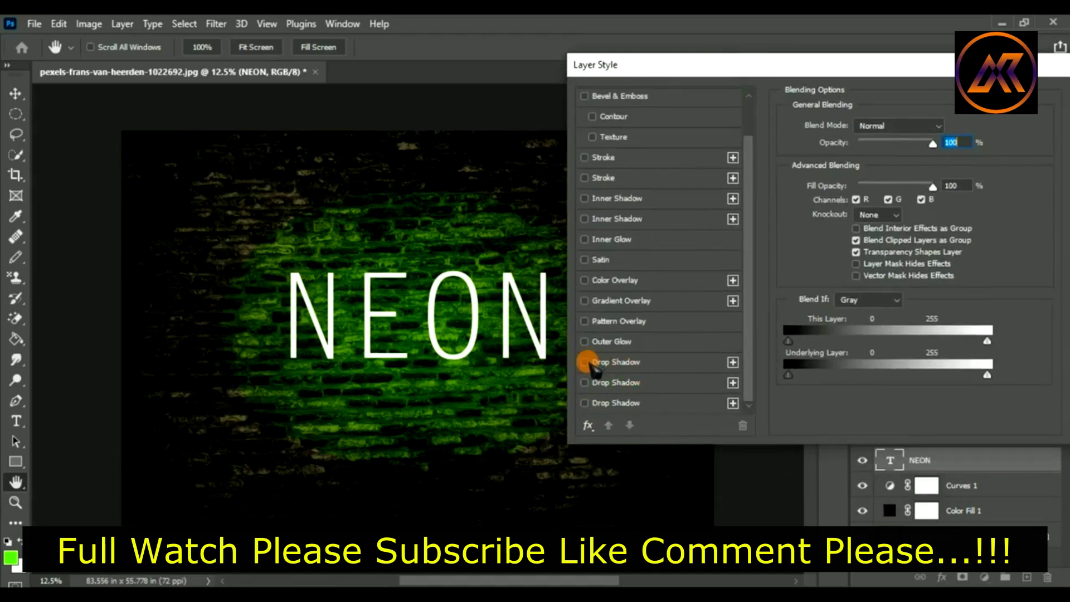
click(586, 363)
click(630, 364)
click(948, 127)
click(604, 276)
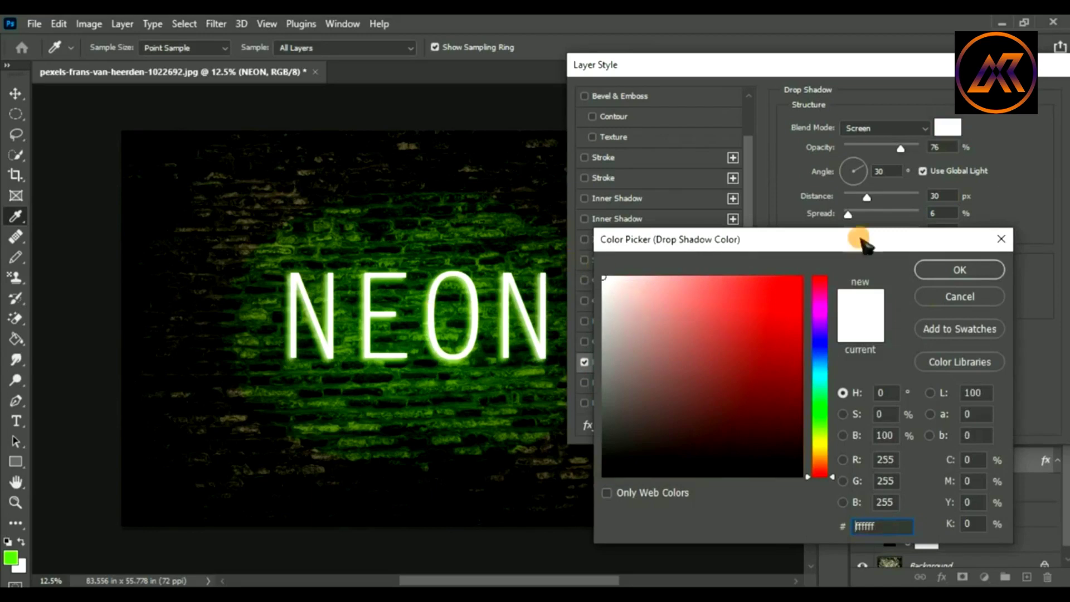
click(948, 271)
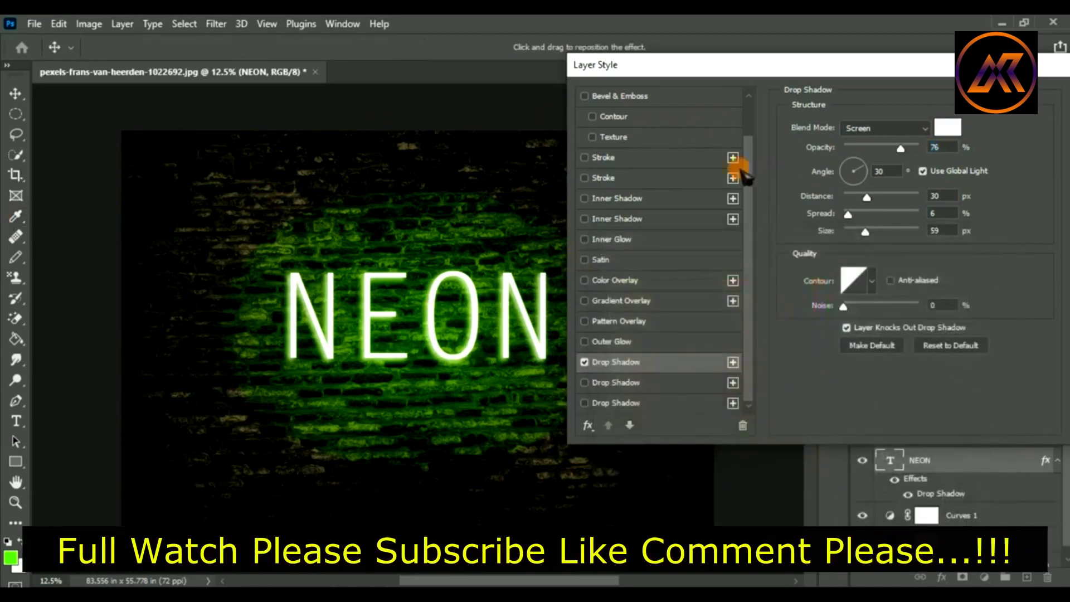
mouse_move(900, 149)
mouse_down()
mouse_move(918, 150)
mouse_move(876, 150)
mouse_move(895, 152)
mouse_up()
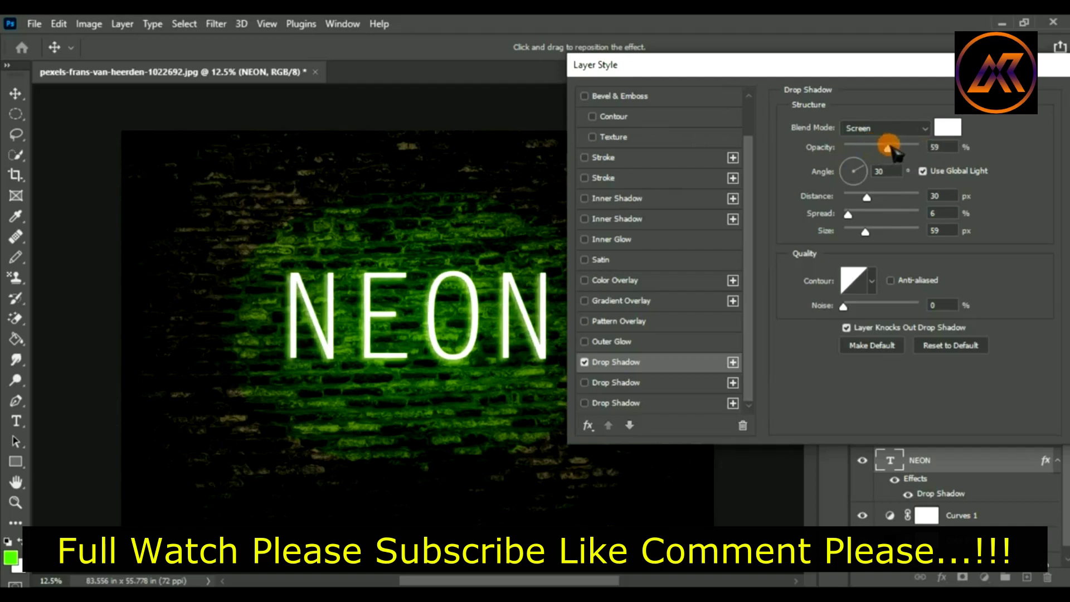
click(890, 174)
Set the shadow to Screen mode, 37 px distance, 3% spread and 146 px size
mouse_move(870, 199)
mouse_down()
mouse_move(889, 199)
mouse_move(873, 199)
mouse_up()
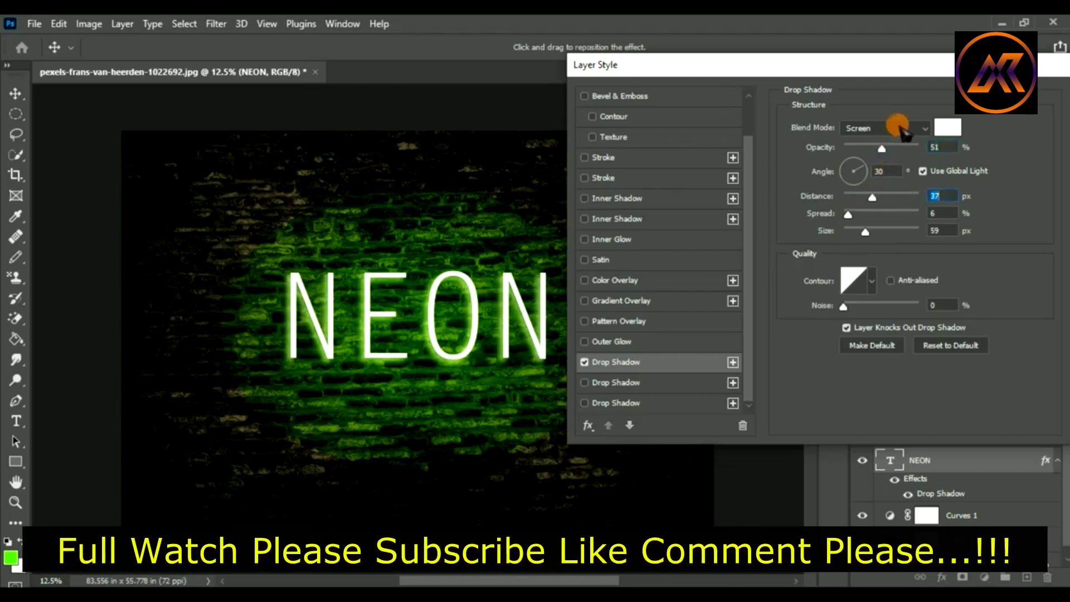
click(904, 132)
click(870, 262)
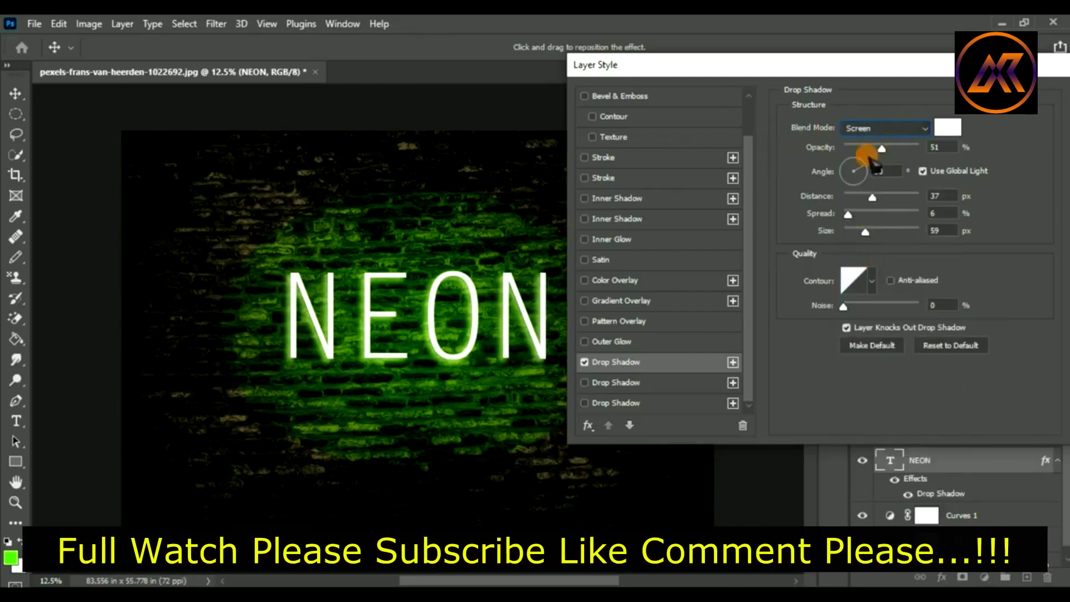
mouse_move(849, 216)
mouse_down()
mouse_move(870, 218)
mouse_move(852, 219)
mouse_up()
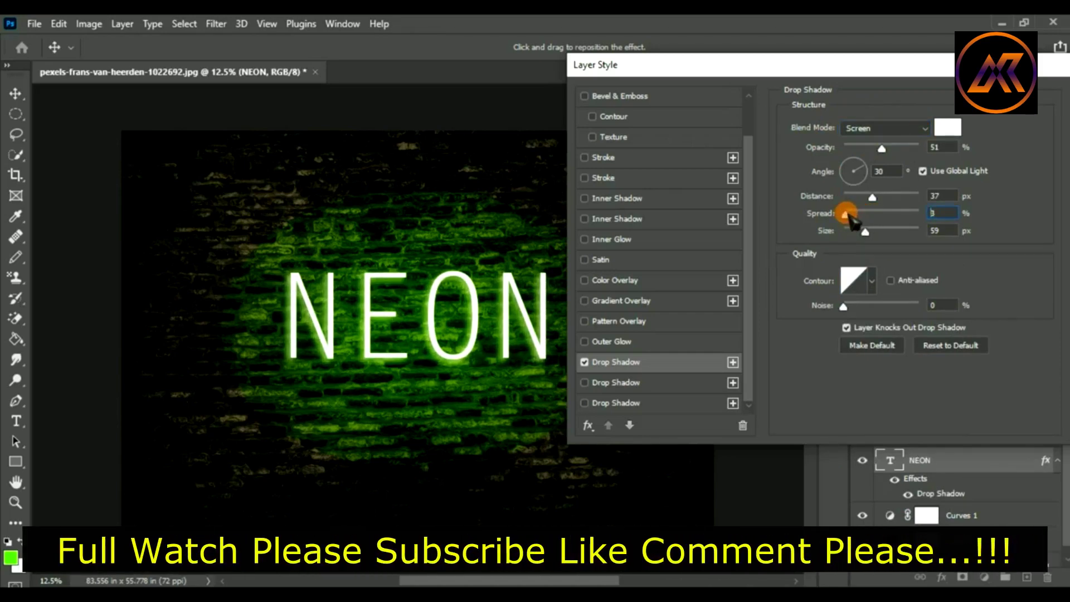
mouse_move(886, 231)
mouse_down()
mouse_move(910, 234)
mouse_move(887, 236)
mouse_up()
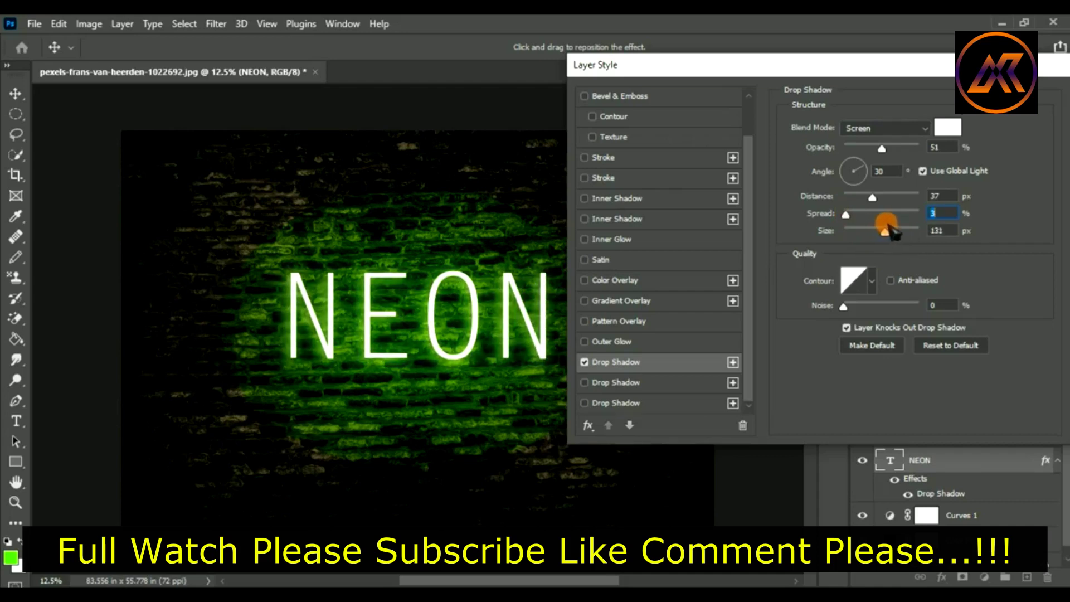
key(Down)
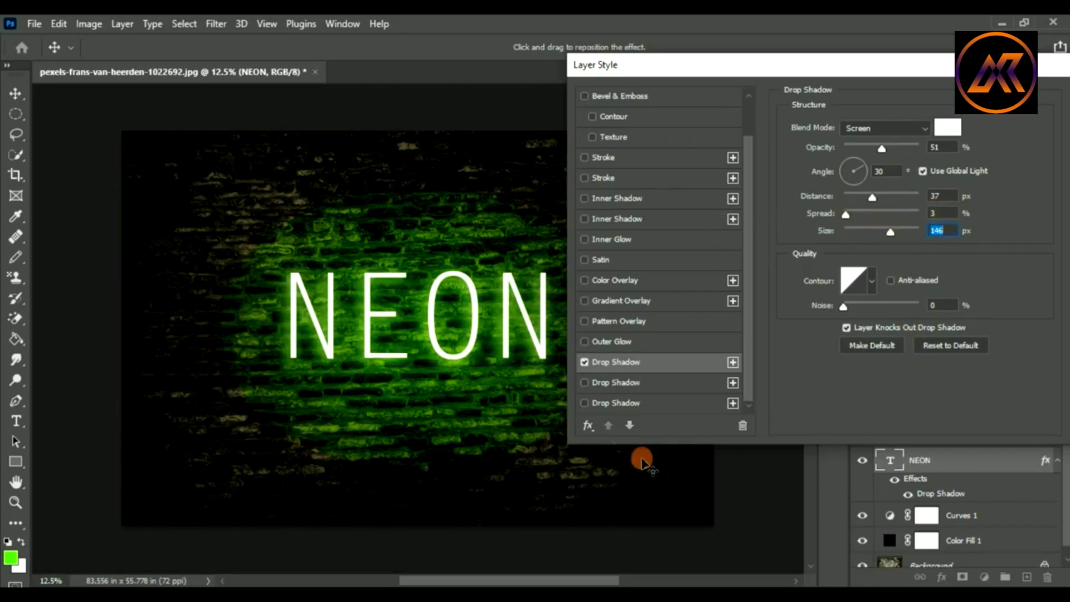
Add a black drop shadow (85%, 1 px distance, 53% spread, 73 px size) and enable Outer Glow
click(585, 382)
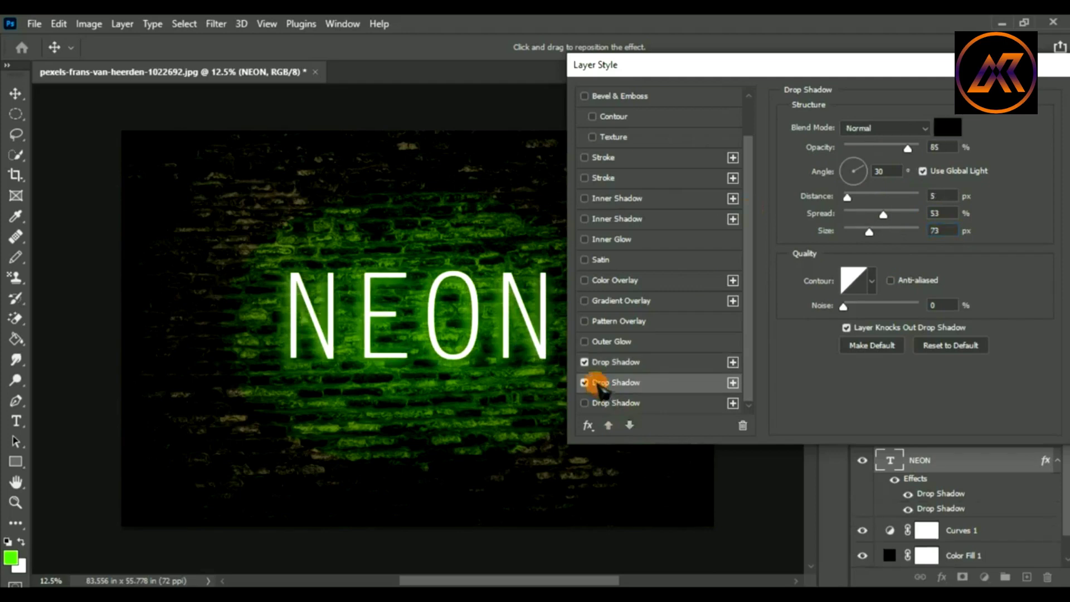
click(943, 128)
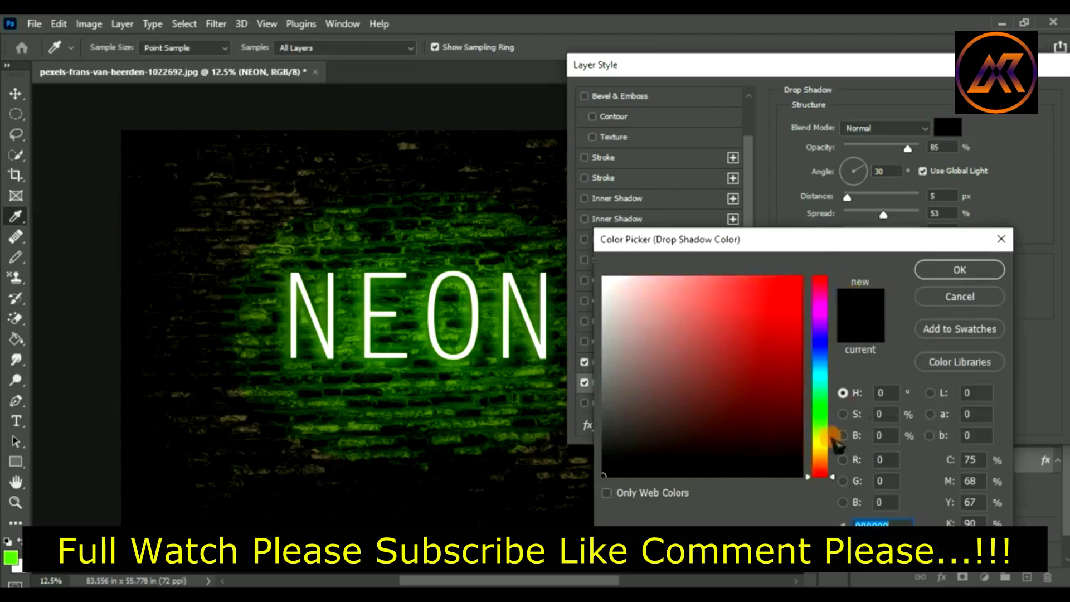
click(958, 269)
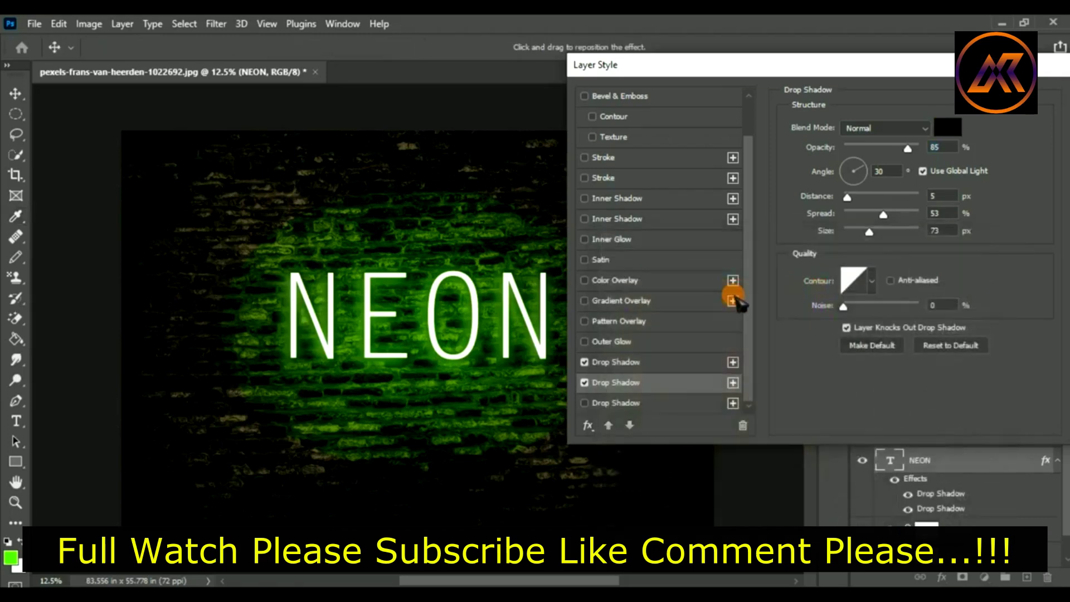
mouse_move(847, 198)
mouse_down()
mouse_move(861, 199)
mouse_move(865, 252)
mouse_up()
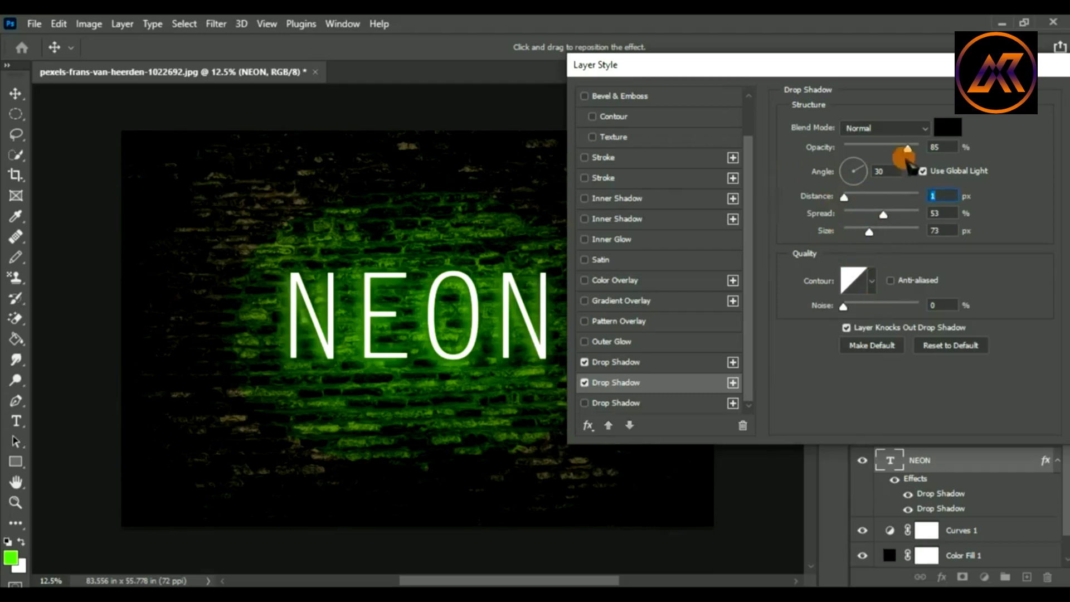
click(584, 341)
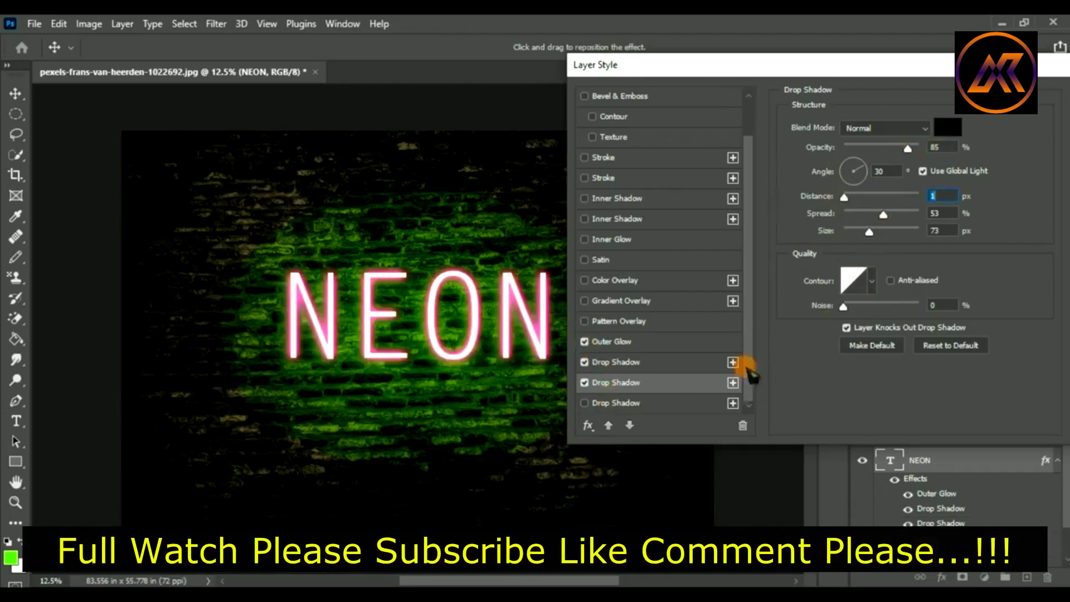
Set the outer glow colour to a vivid green and its opacity to 89%
click(629, 342)
click(818, 182)
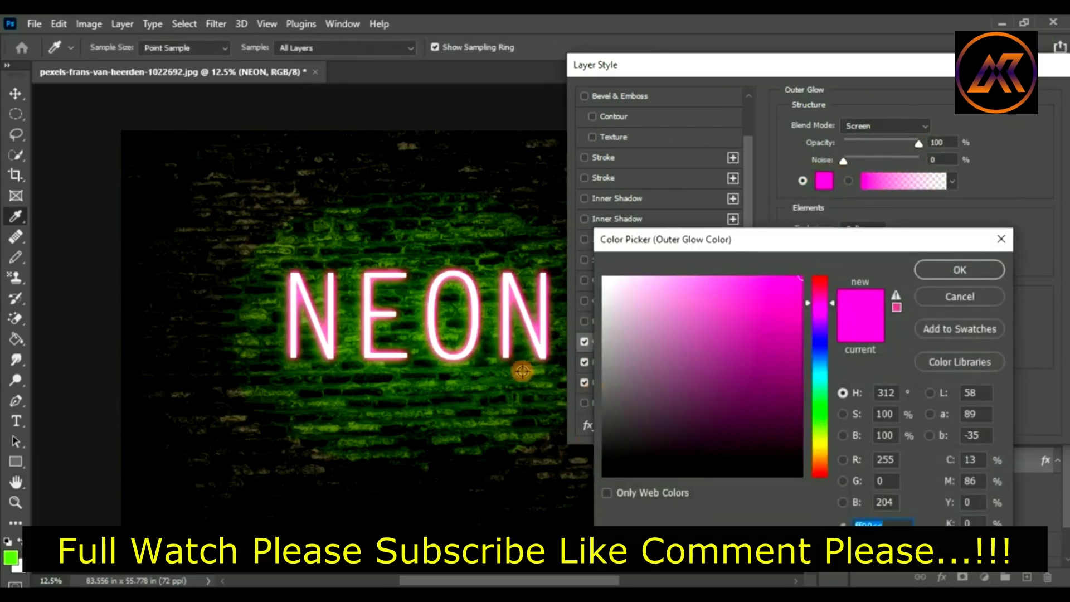
click(589, 344)
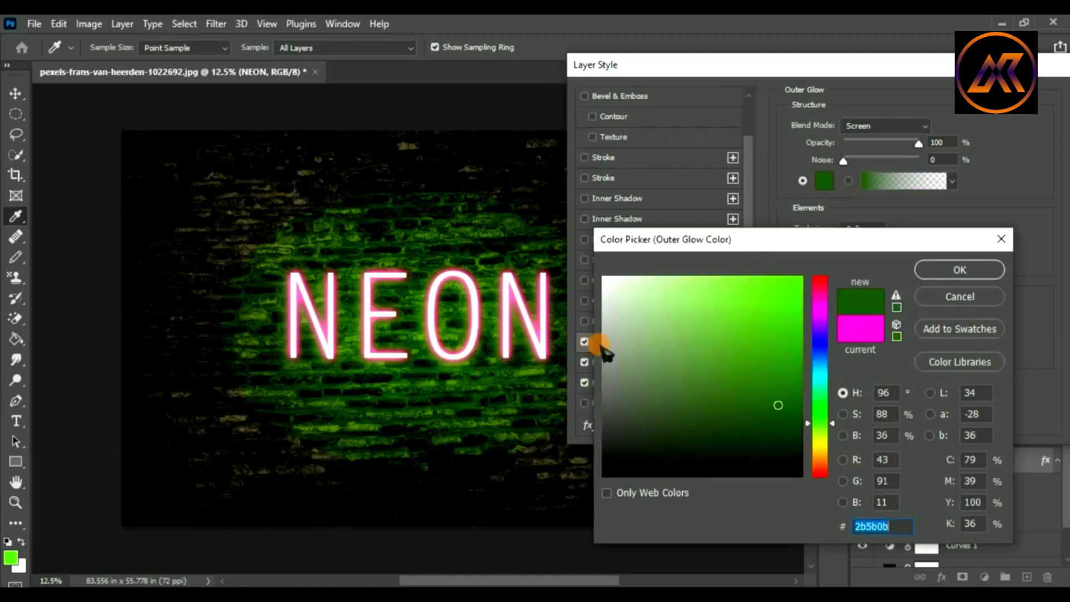
mouse_move(778, 379)
mouse_down()
mouse_move(778, 296)
mouse_move(789, 305)
mouse_move(772, 281)
mouse_up()
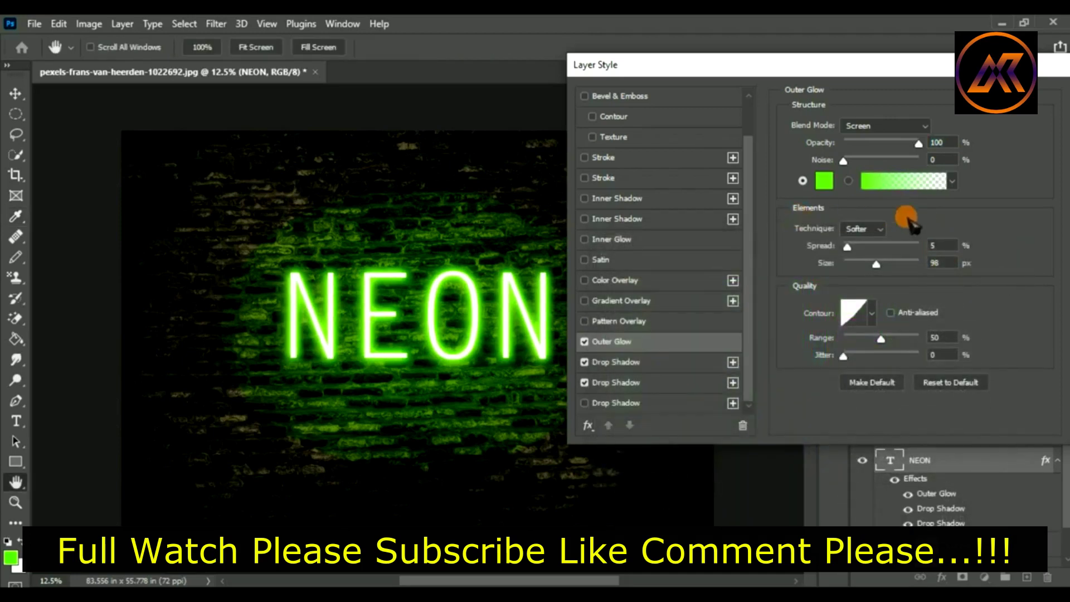
mouse_move(918, 147)
mouse_down()
mouse_move(853, 147)
mouse_move(941, 157)
mouse_up()
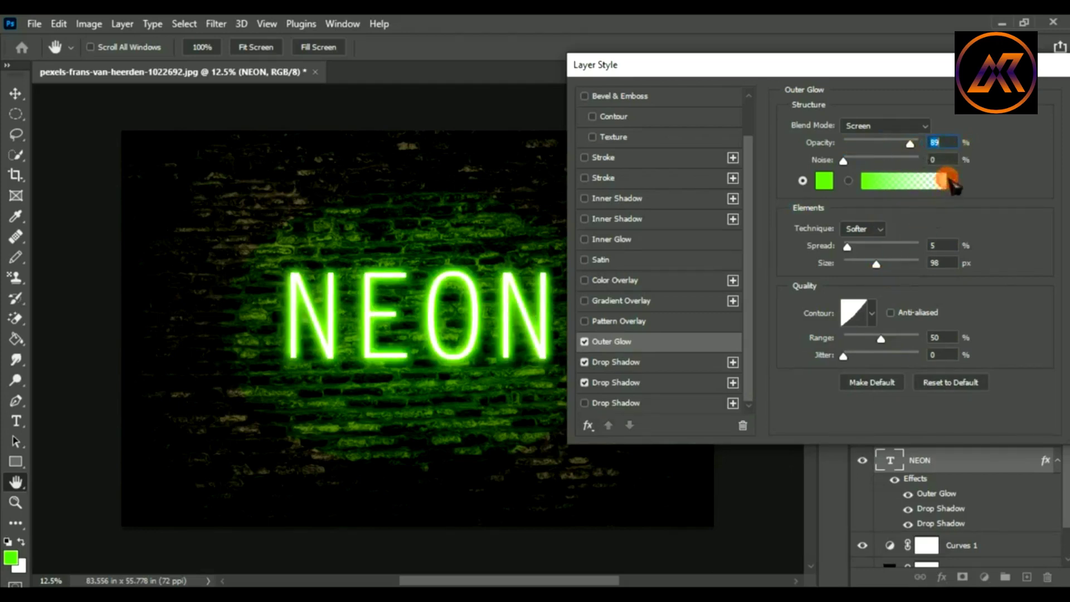
Edit the glow gradient with green stops at both ends, keeping it solid
click(940, 180)
mouse_move(627, 429)
mouse_down()
mouse_move(901, 430)
mouse_move(628, 429)
mouse_up()
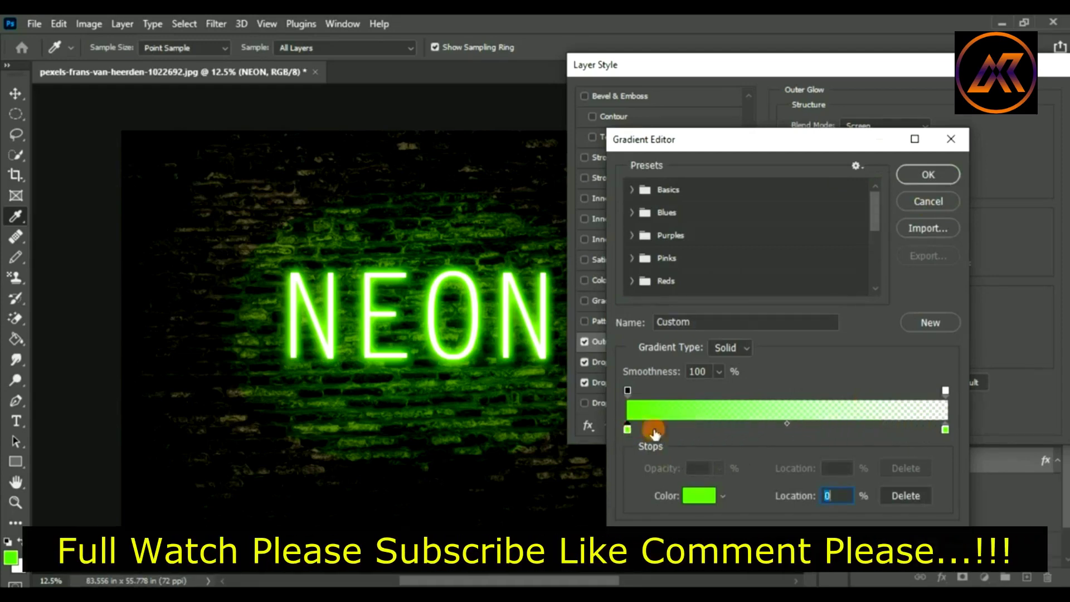
mouse_move(946, 431)
mouse_down()
mouse_move(683, 431)
mouse_move(946, 429)
mouse_up()
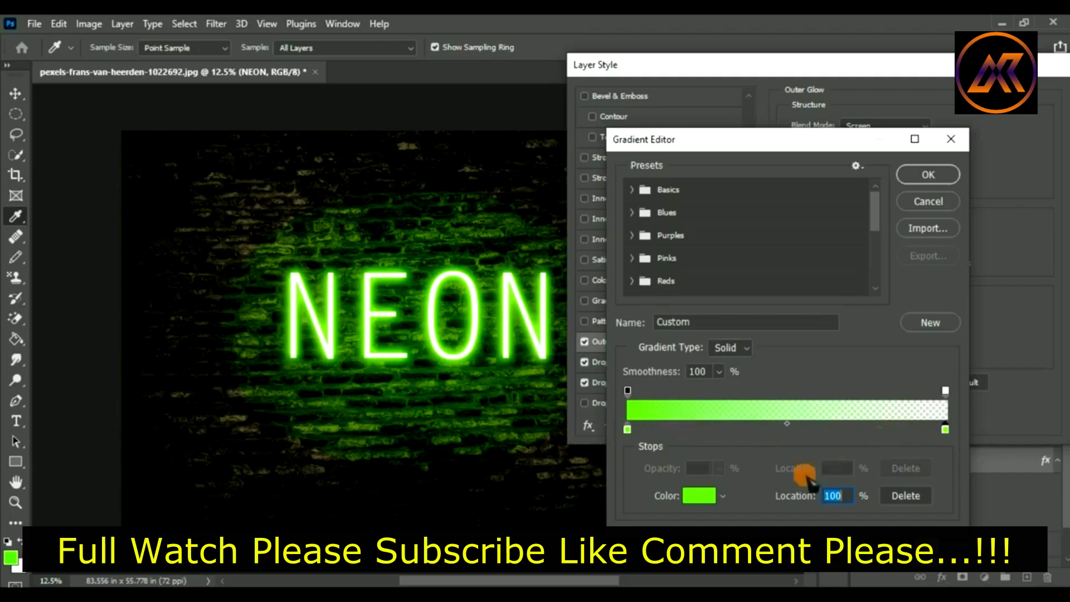
click(730, 348)
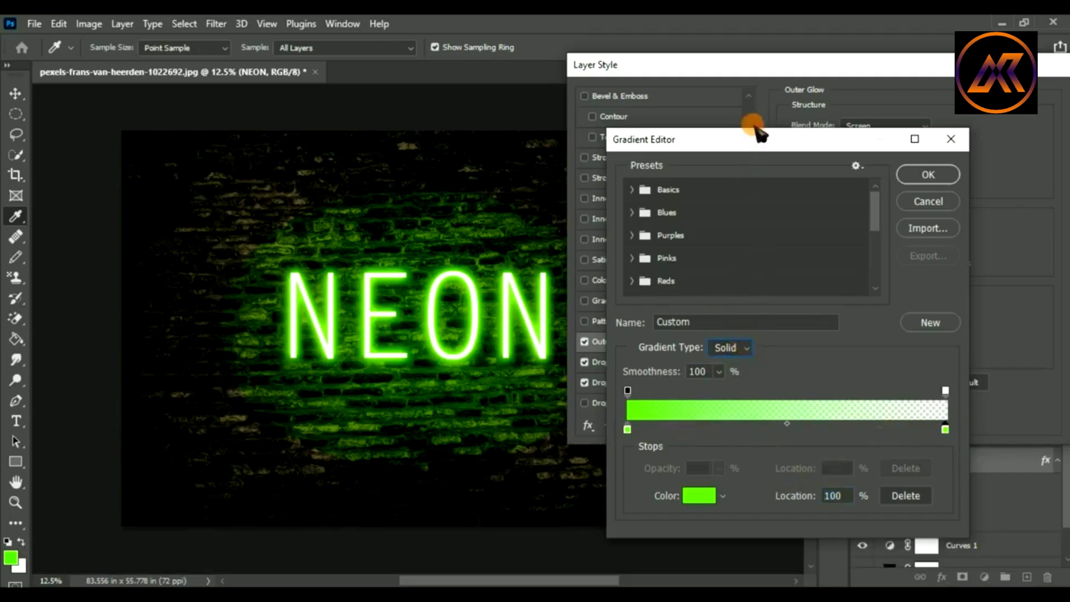
drag(851, 140, 873, 104)
click(950, 139)
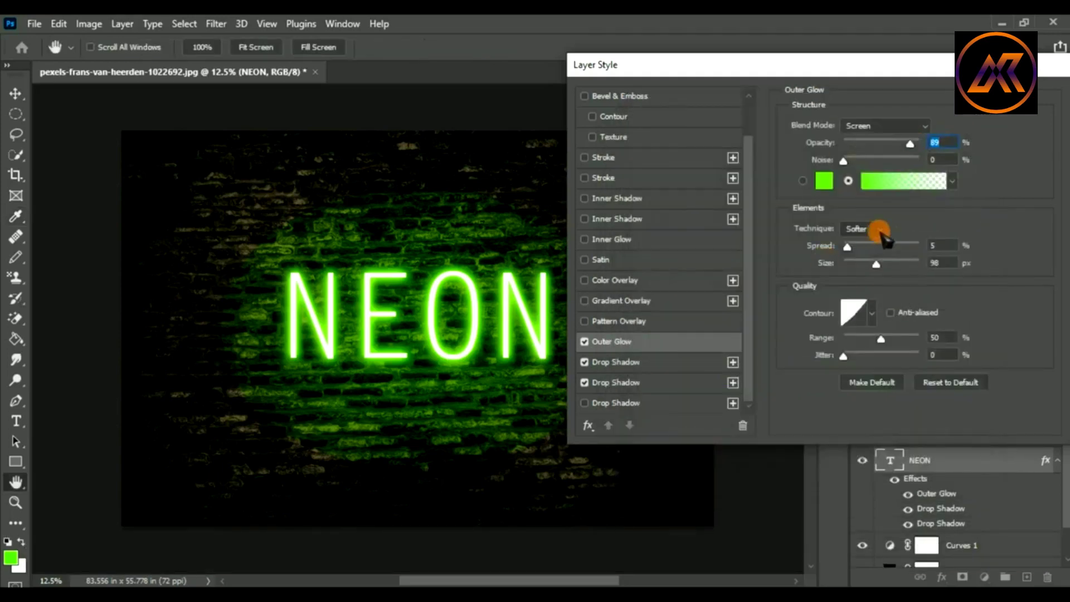
Set the glow to Softer technique, Spread 0 and Size 59 px, and apply the style
click(878, 230)
click(873, 255)
click(876, 229)
drag(845, 247, 868, 275)
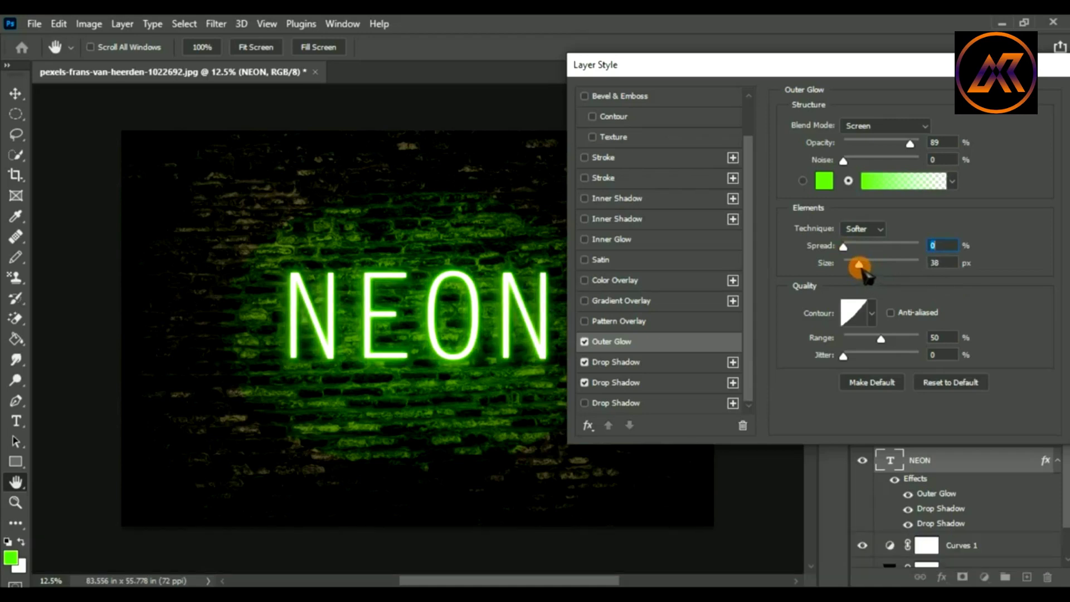
drag(869, 269, 877, 266)
click(871, 322)
click(886, 293)
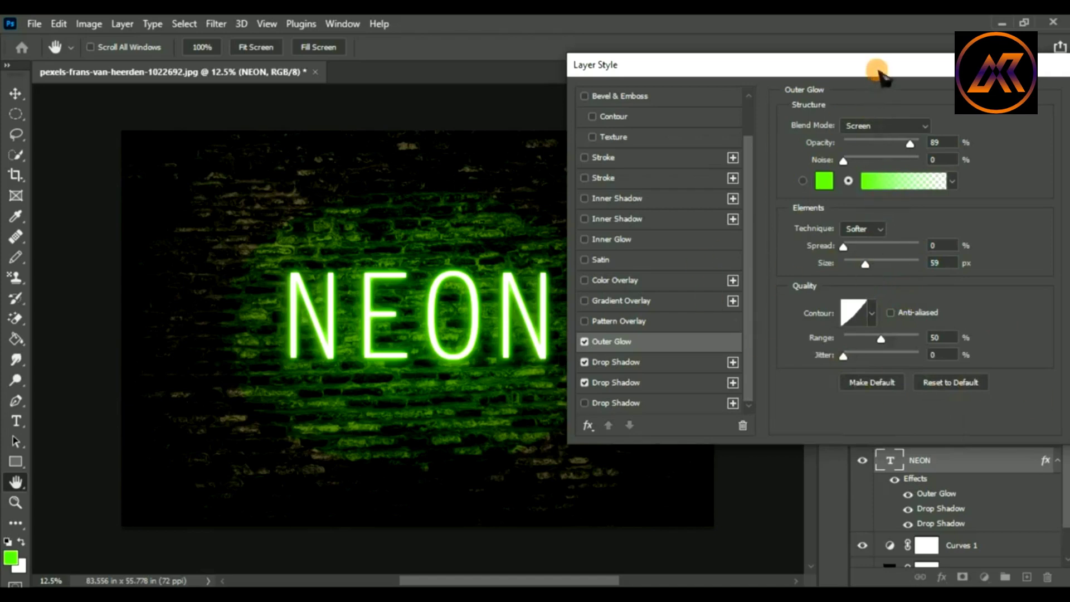
drag(879, 72, 747, 101)
key(g)
click(987, 128)
Scroll the Layers panel and select the Curves 1 adjustment's mask
scroll(623, 347, down, 1)
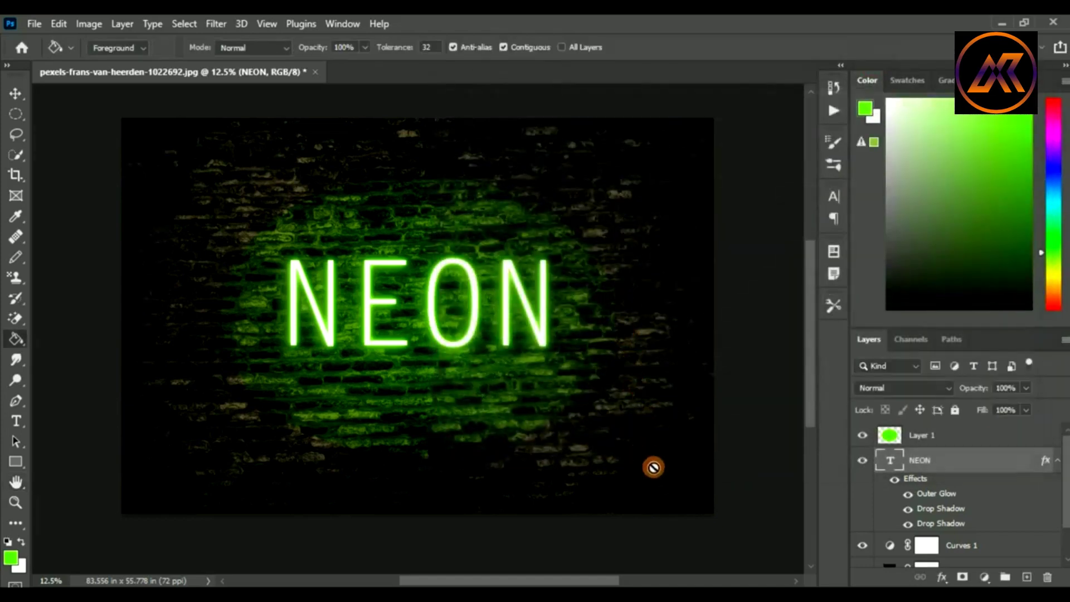
scroll(1040, 492, down, 2)
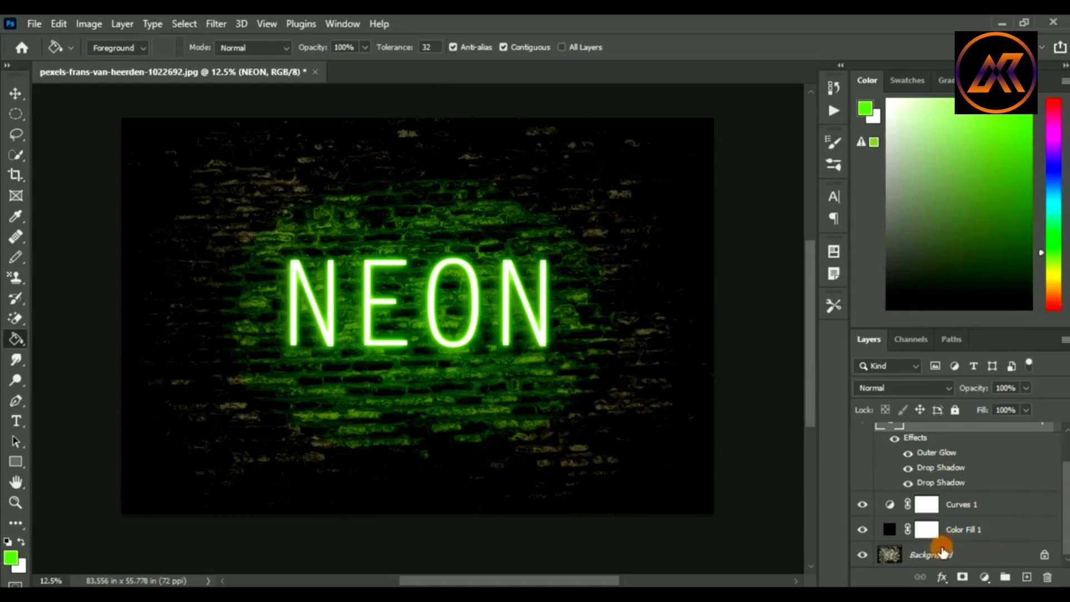
click(993, 507)
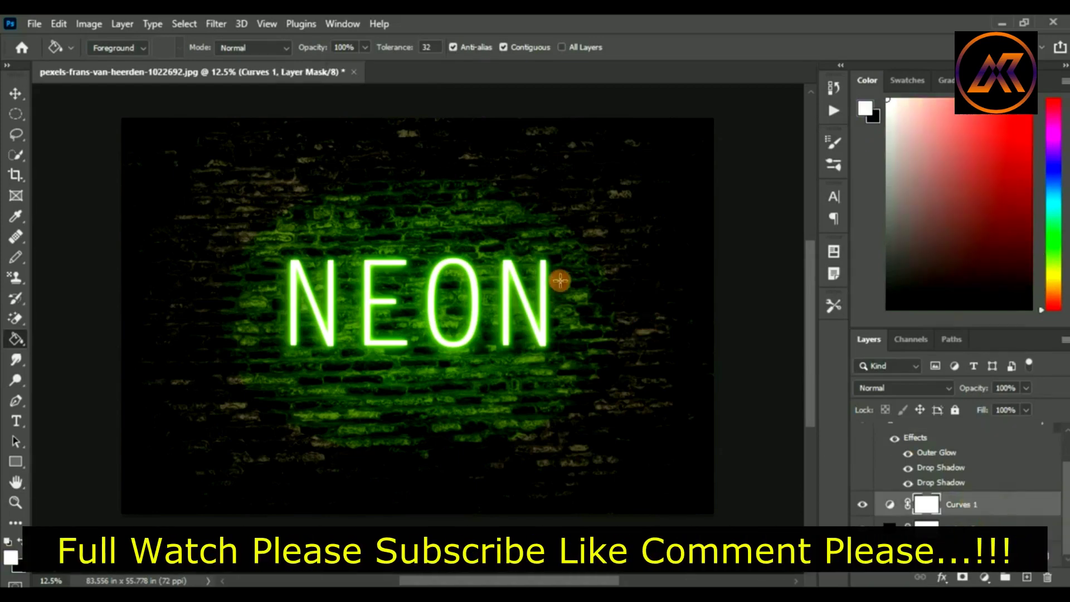
Target the Curves 1 adjustment layer and open its blending options
click(994, 522)
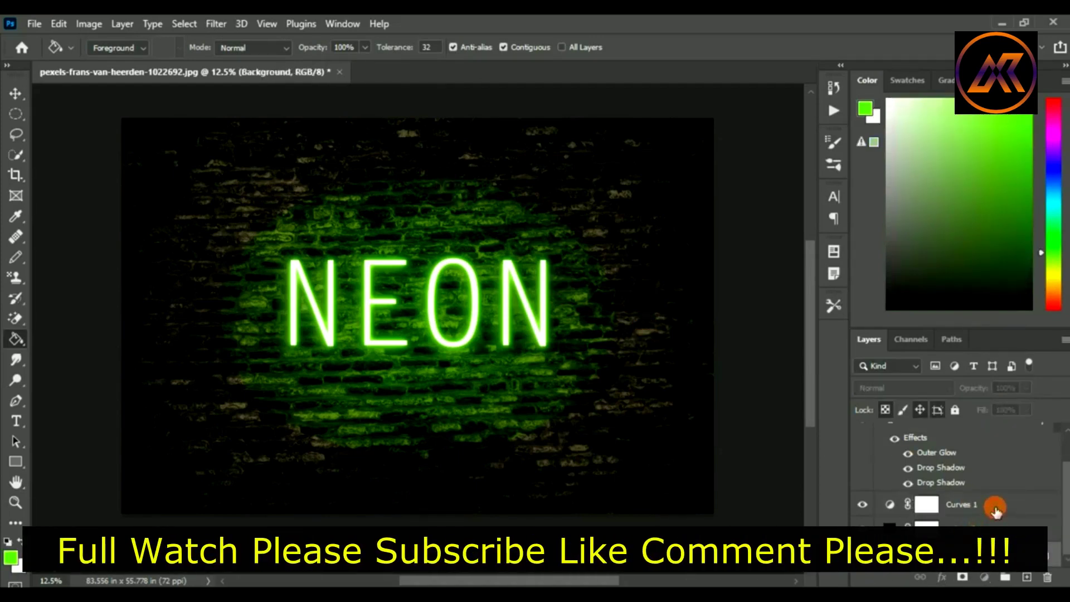
click(996, 508)
click(998, 509)
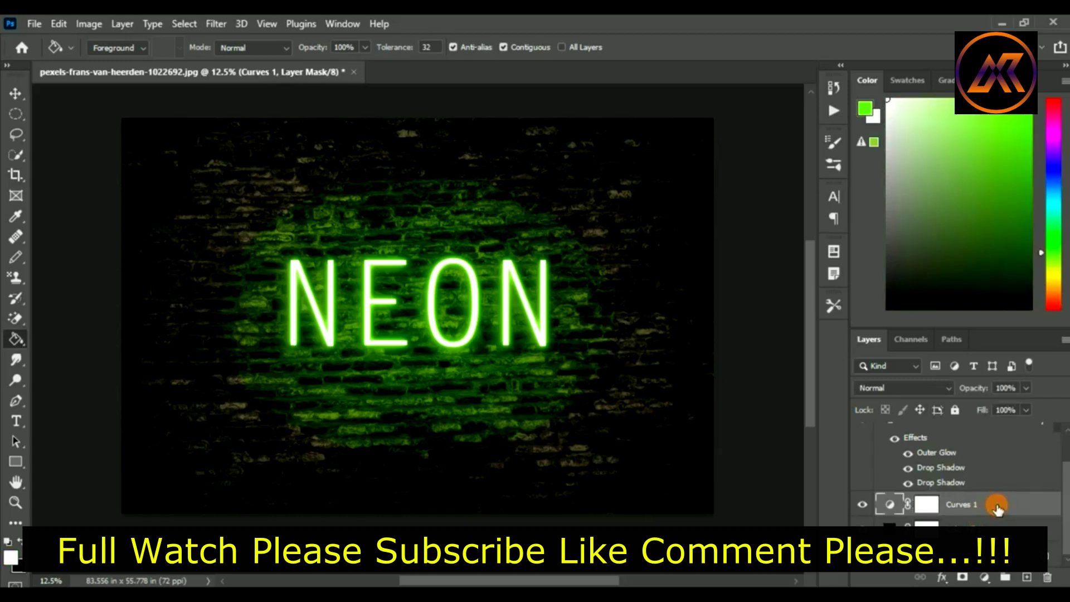
double_click(998, 506)
drag(633, 95, 727, 67)
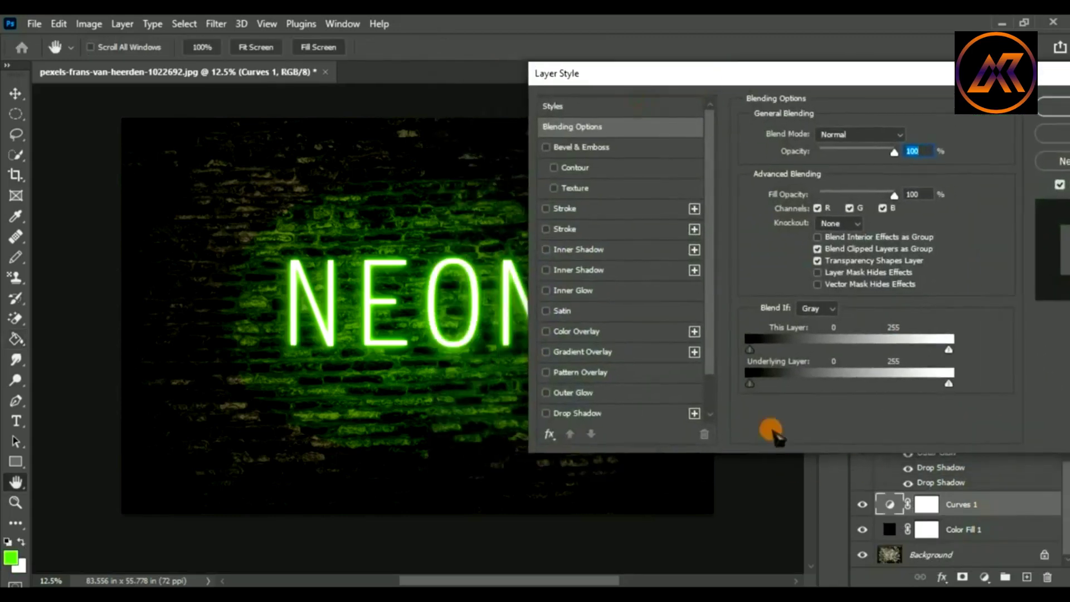
Set Blend If Underlying Layer to black 0 and white 239, then apply
drag(783, 393, 764, 390)
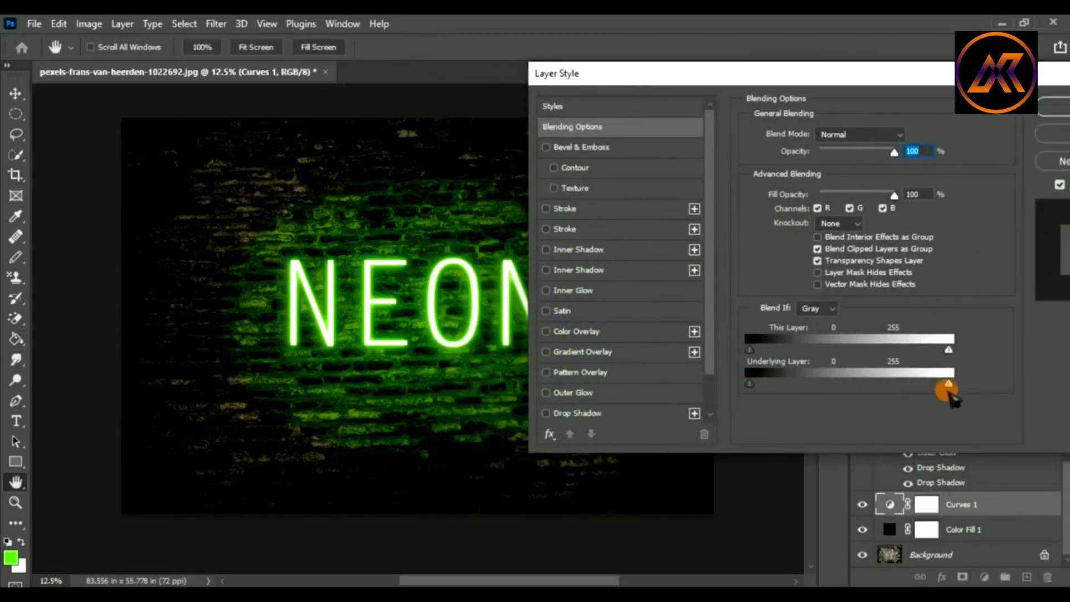
mouse_move(949, 385)
mouse_down()
mouse_move(873, 393)
mouse_move(949, 385)
mouse_up()
alt+click(750, 383)
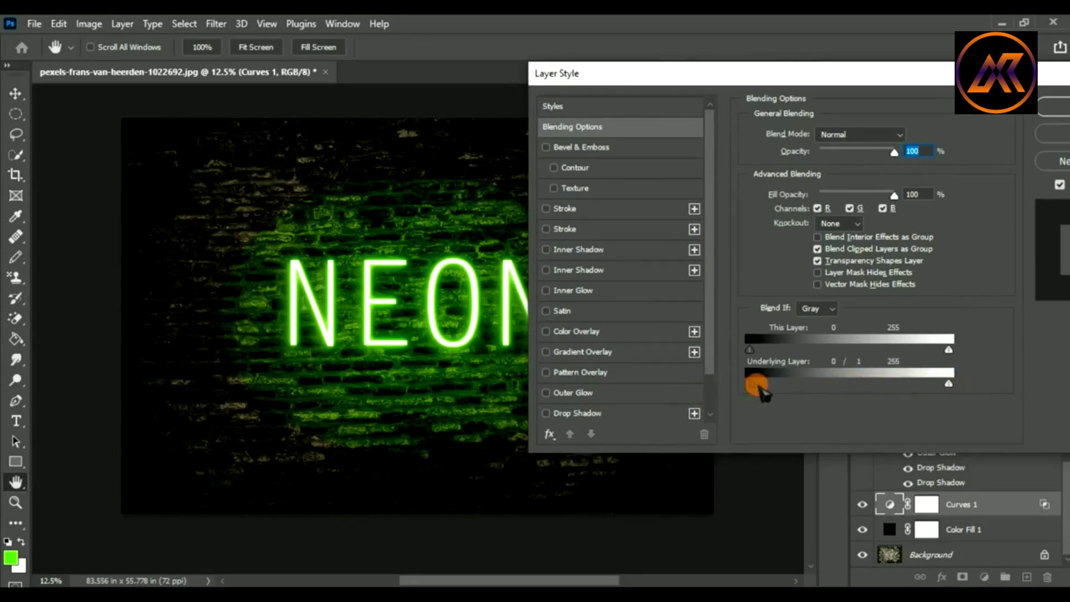
drag(772, 388, 725, 365)
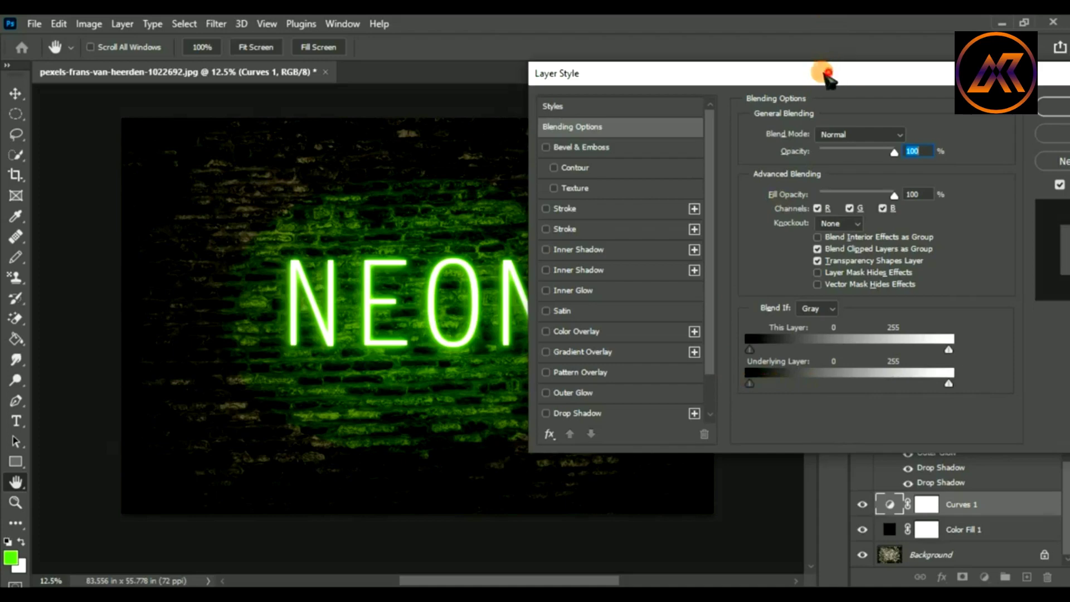
drag(831, 70, 769, 69)
drag(890, 385, 875, 384)
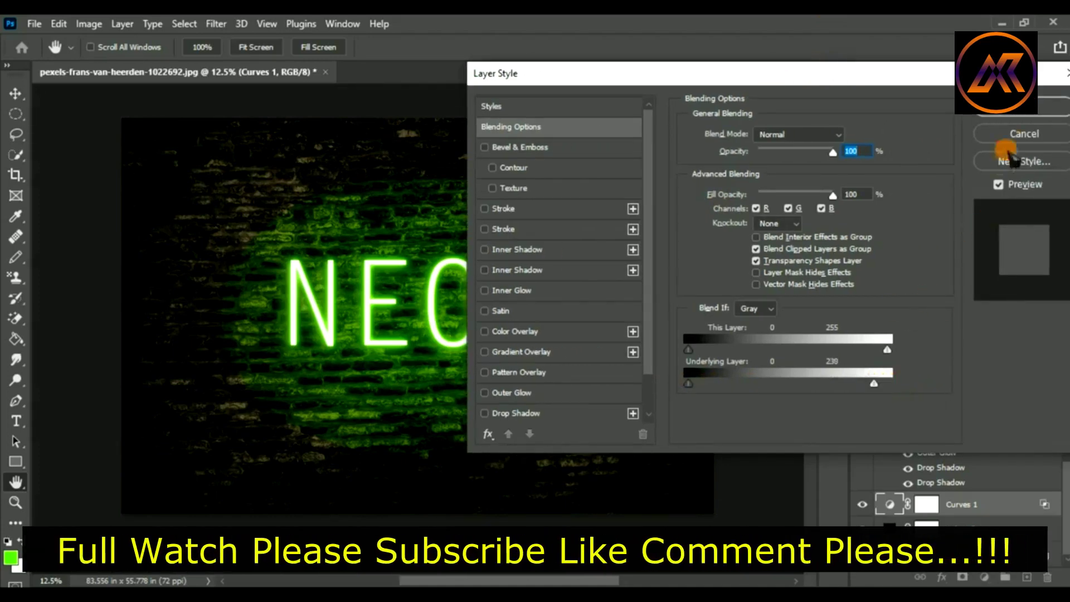
click(1035, 112)
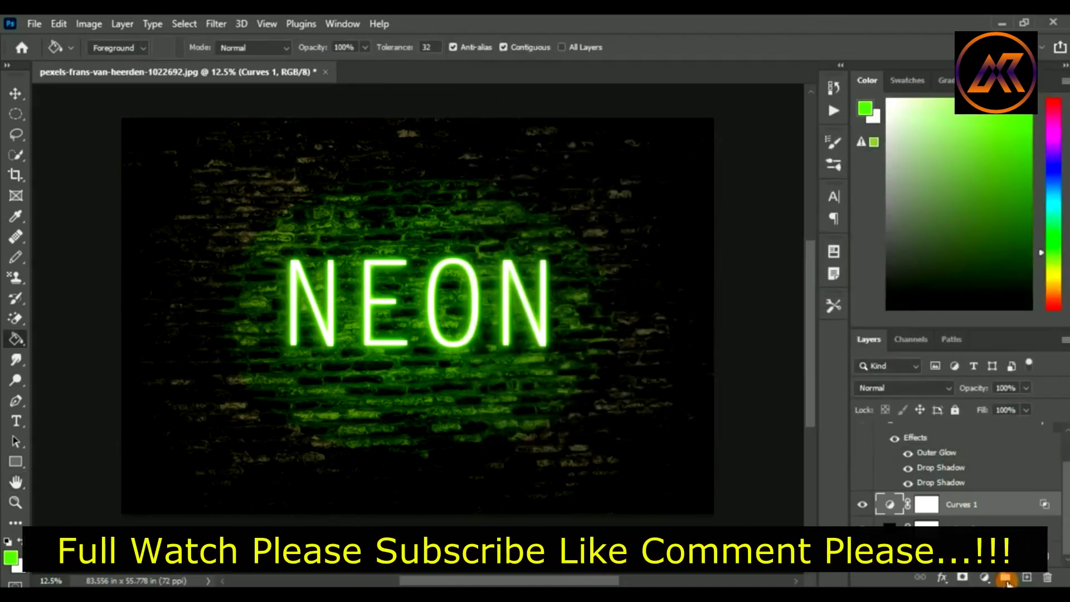
Add a Curves 2 adjustment with darkened shadows and lifted highlights, then nudge the glow layer
click(986, 578)
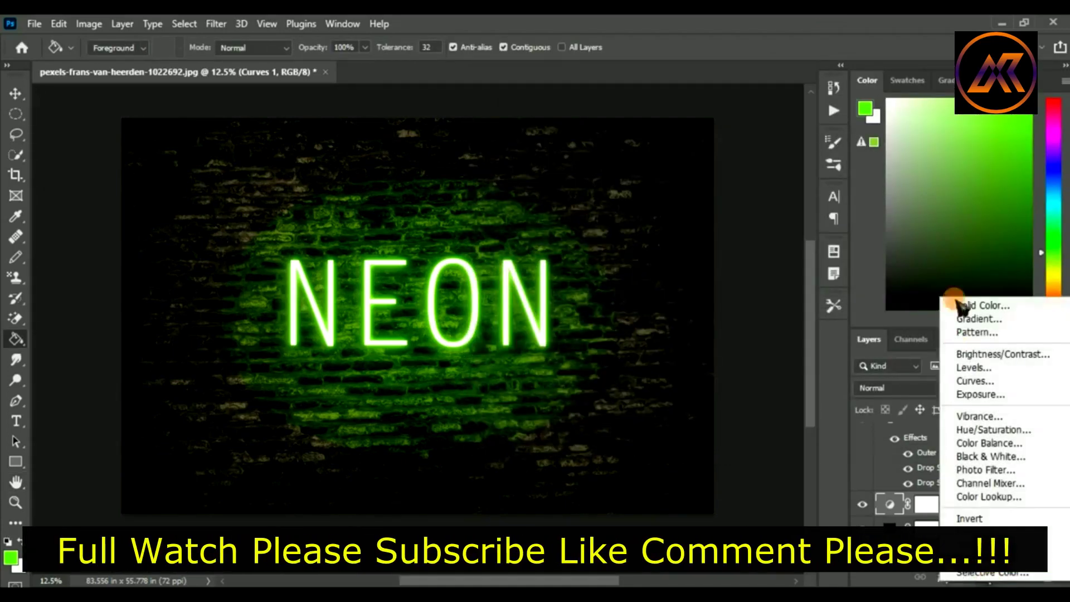
click(1006, 380)
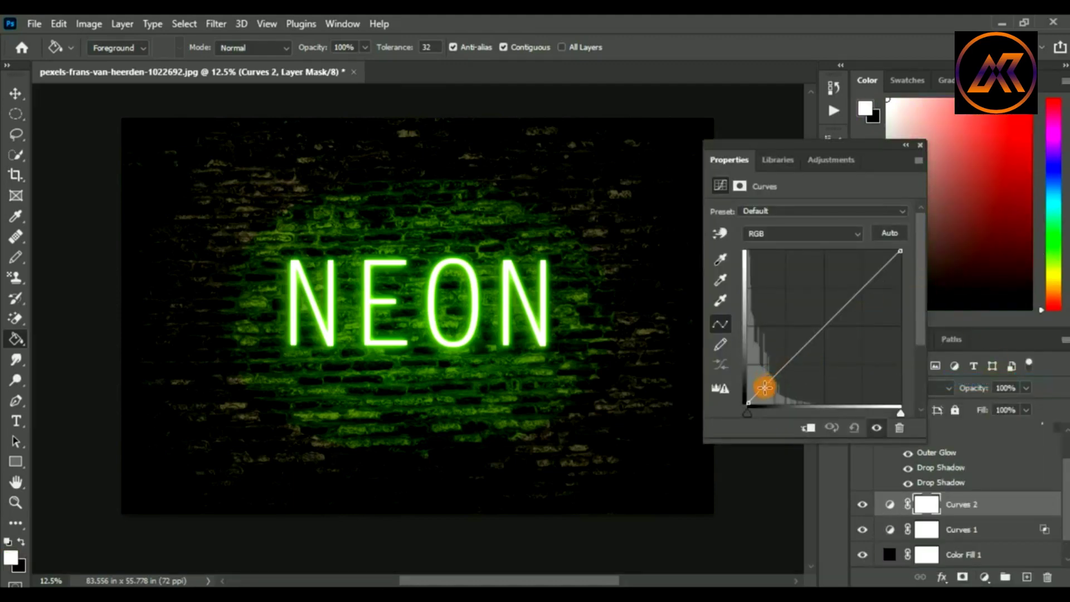
drag(765, 387, 772, 390)
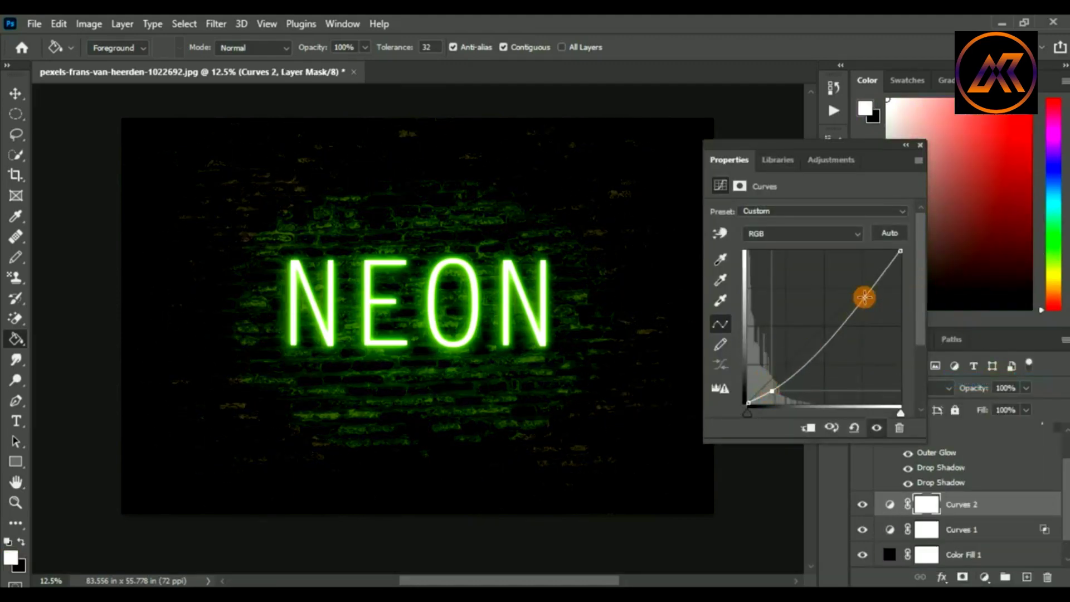
drag(890, 284, 887, 278)
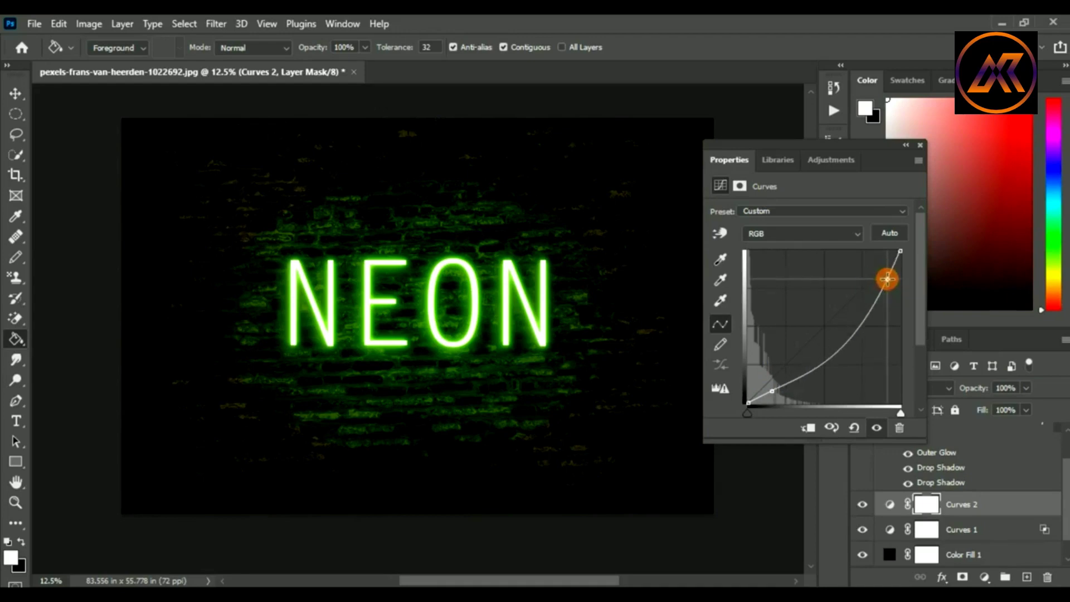
click(921, 146)
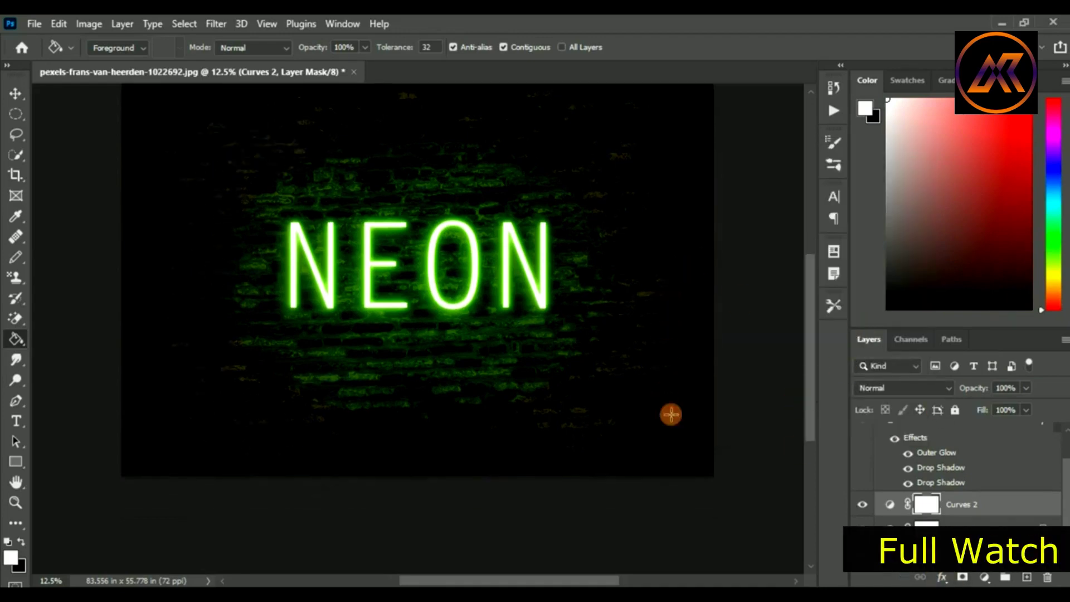
click(14, 93)
mouse_move(326, 339)
mouse_down()
mouse_move(327, 350)
mouse_move(317, 327)
mouse_up()
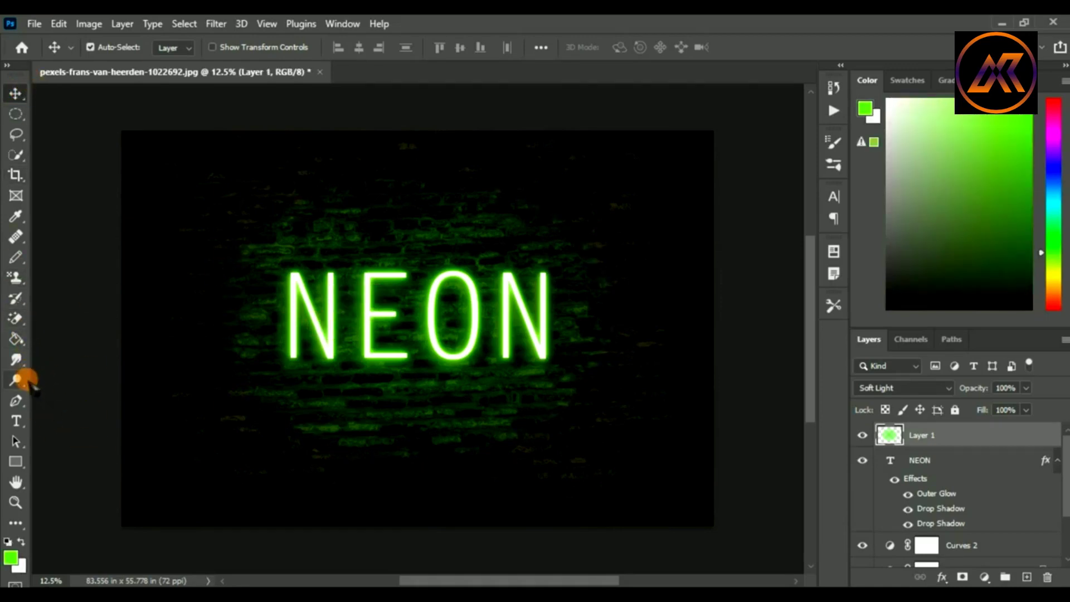
Switch to the Eraser Tool with a Soft Round 655 px brush at 57% opacity
click(19, 321)
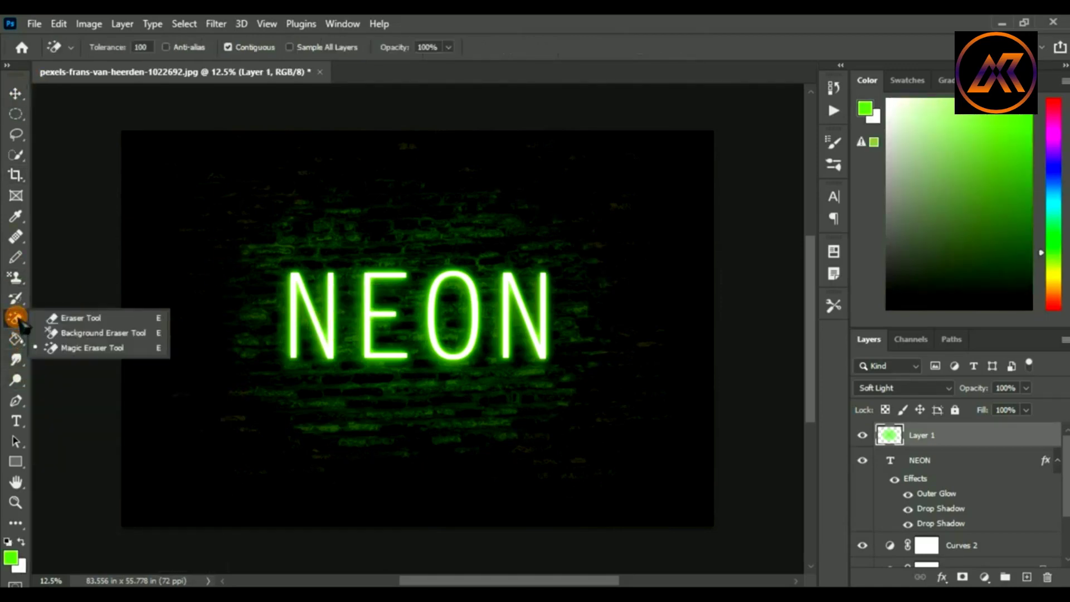
click(70, 319)
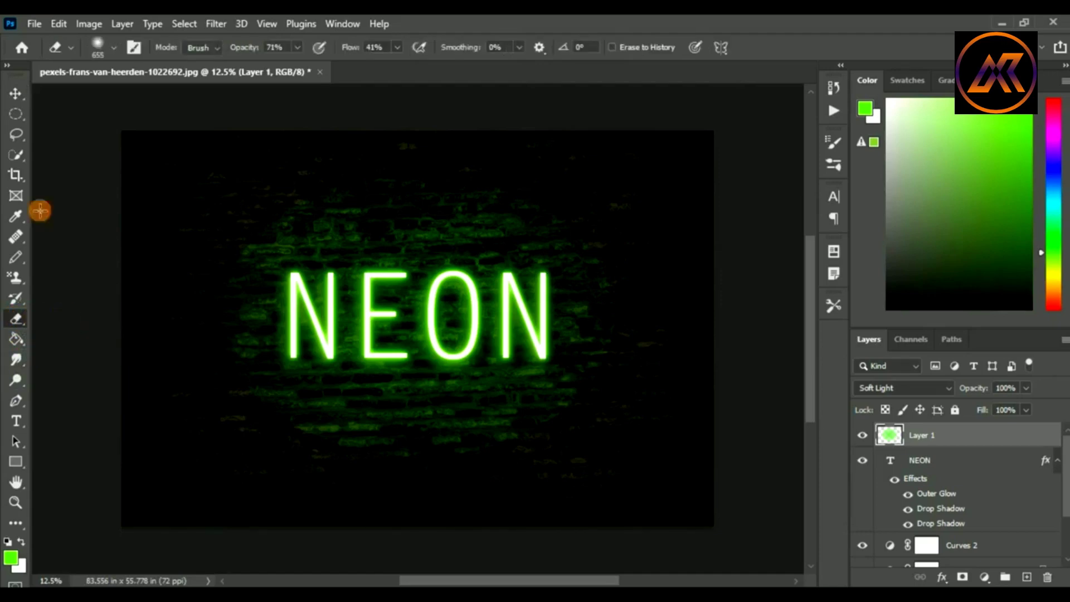
click(114, 49)
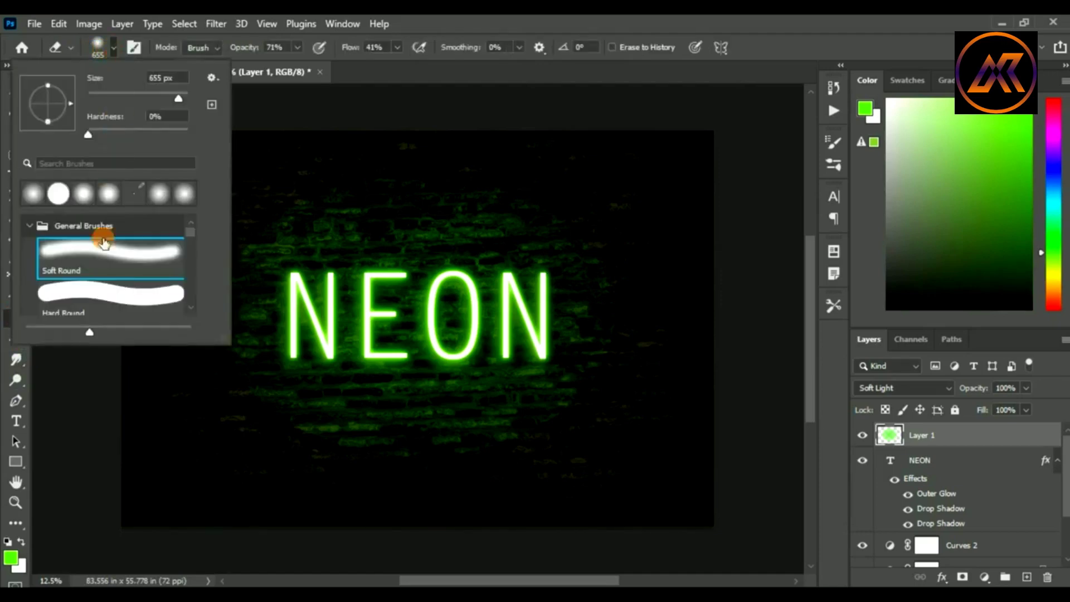
click(275, 48)
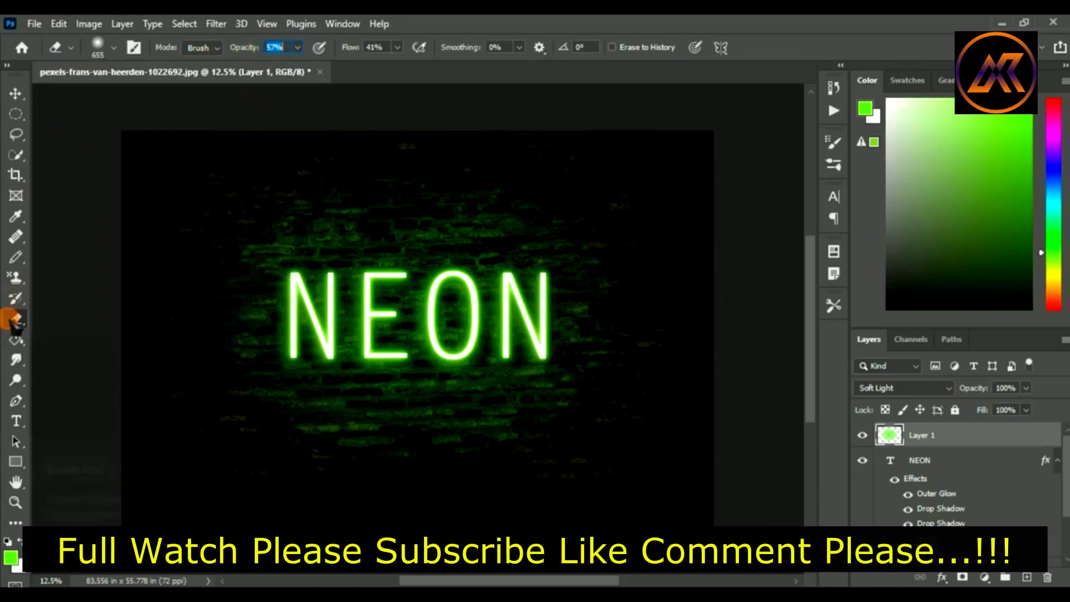
key(Return)
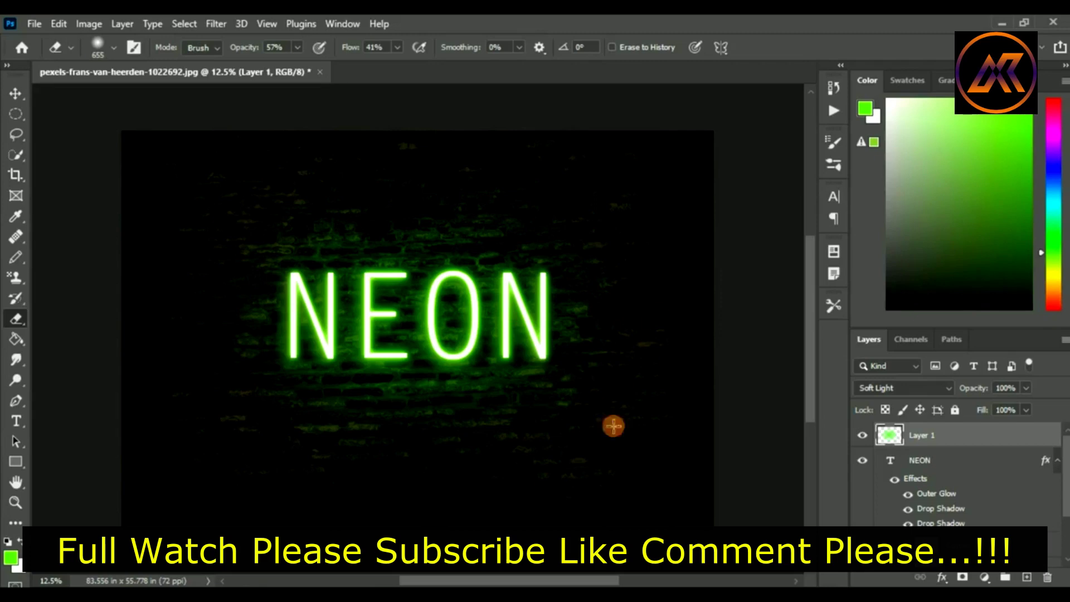
scroll(931, 502, down, 2)
Open the NEON layer's style settings and select the white Drop Shadow
scroll(923, 474, down, 1)
scroll(920, 474, up, 3)
scroll(948, 458, down, 1)
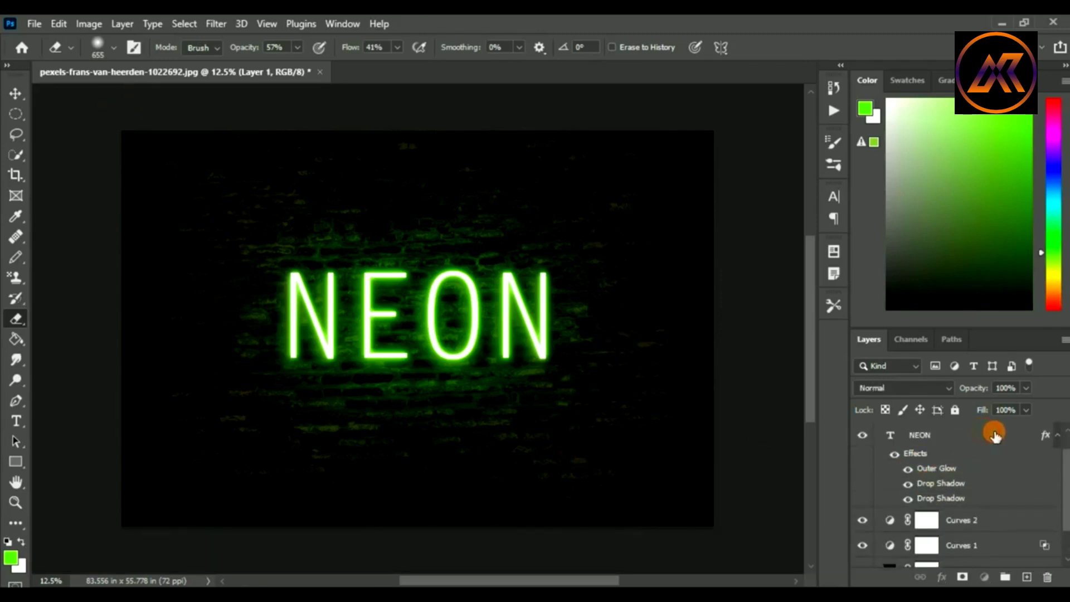
click(996, 437)
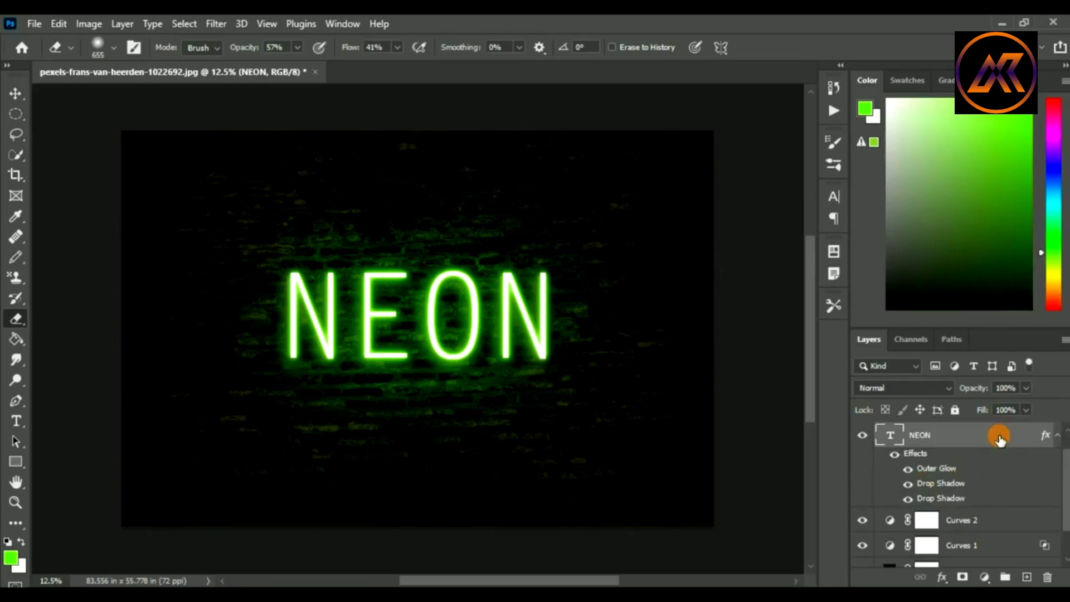
double_click(999, 439)
drag(711, 72, 791, 50)
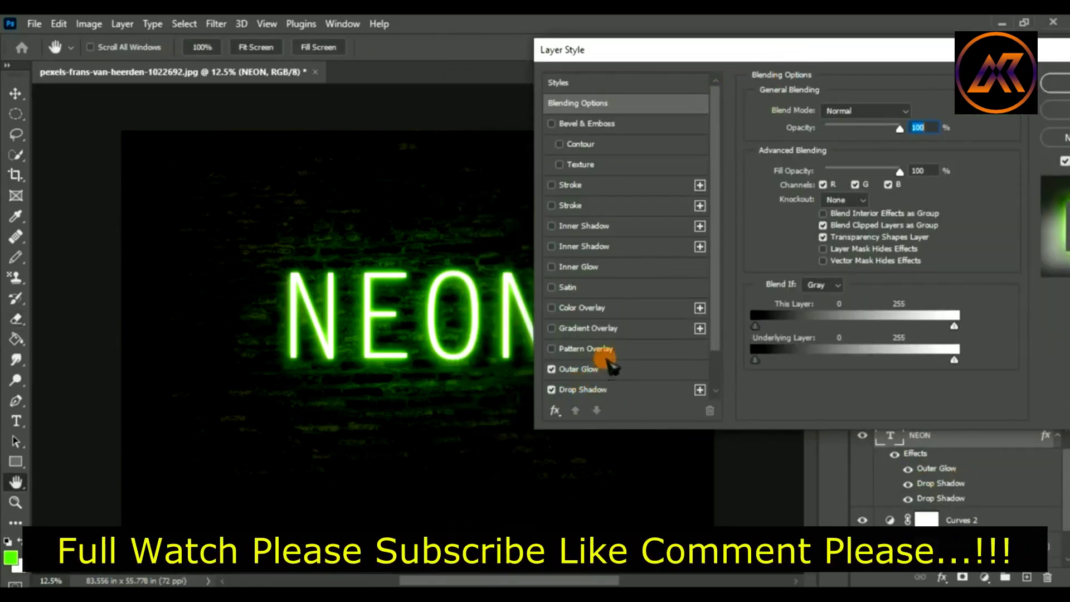
scroll(588, 379, down, 2)
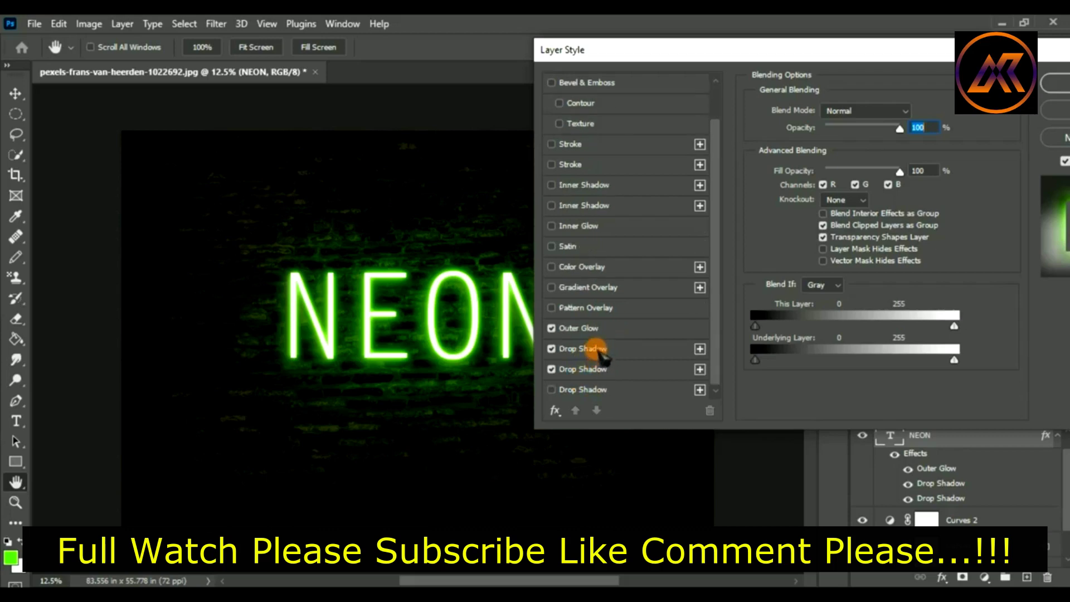
click(596, 351)
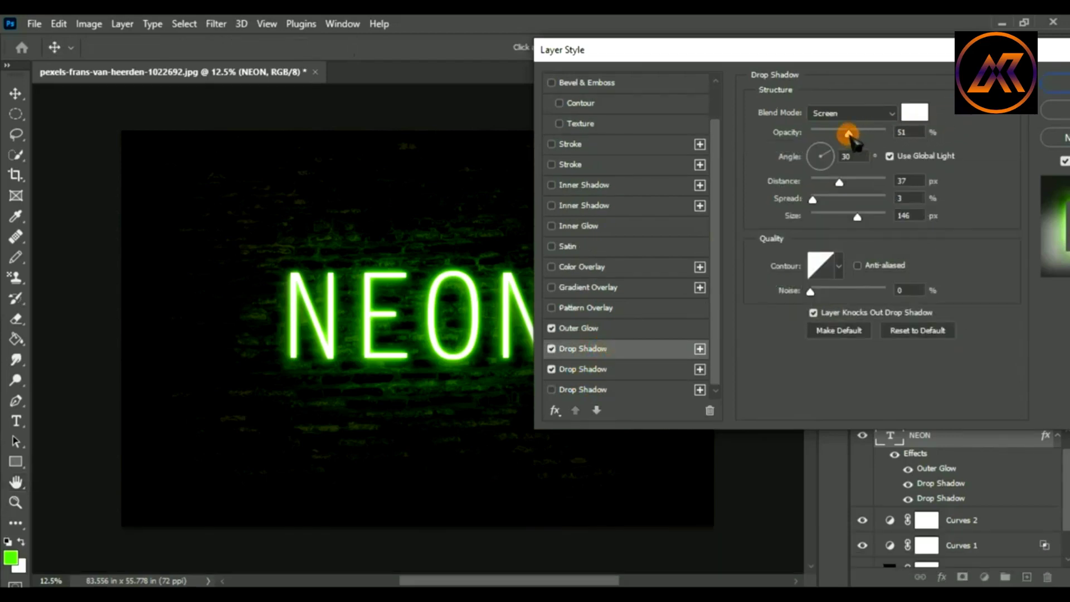
click(651, 371)
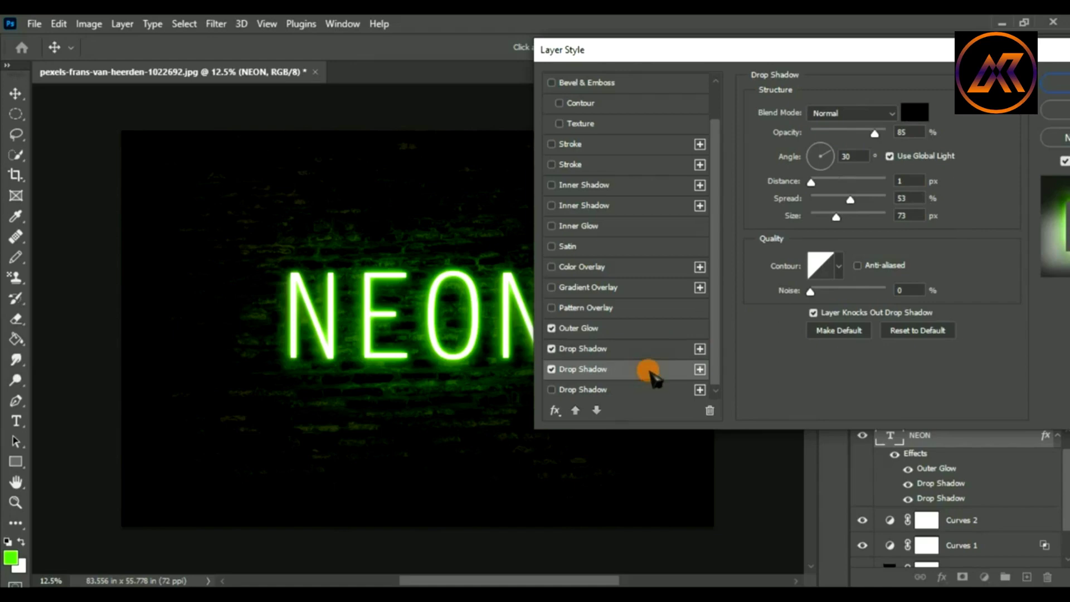
click(642, 353)
Set the white drop shadow to 56% opacity, 34 px distance and 144 px size
mouse_move(848, 135)
mouse_down()
mouse_move(884, 134)
mouse_move(853, 133)
mouse_up()
mouse_move(839, 183)
mouse_down()
mouse_move(827, 183)
mouse_move(851, 179)
mouse_move(842, 181)
mouse_up()
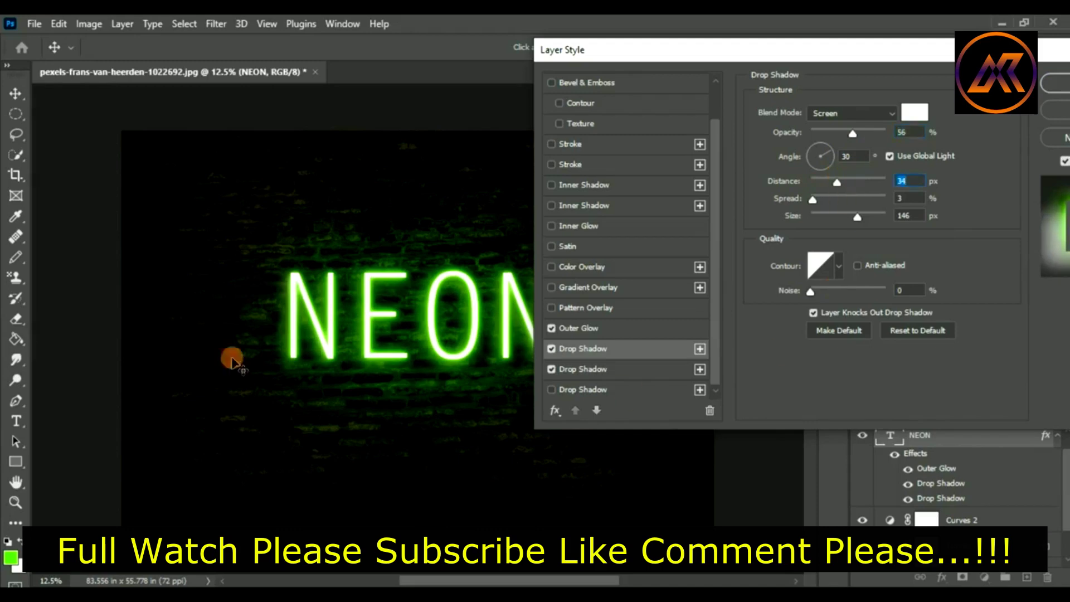
drag(805, 55, 736, 78)
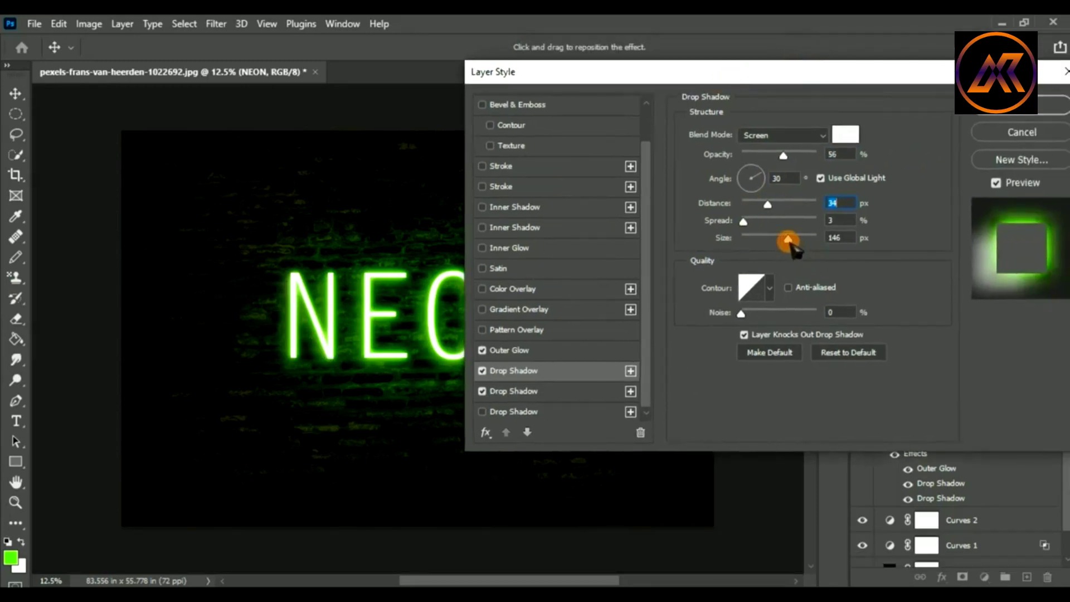
drag(801, 243, 763, 241)
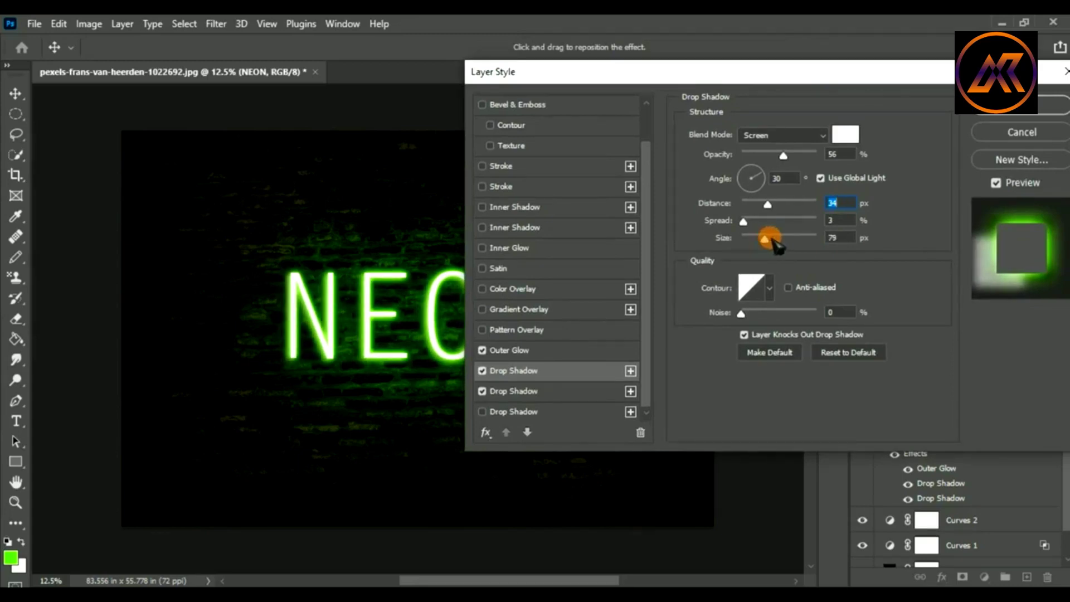
mouse_move(761, 72)
mouse_down()
mouse_move(778, 396)
mouse_move(791, 246)
mouse_move(743, 165)
mouse_up()
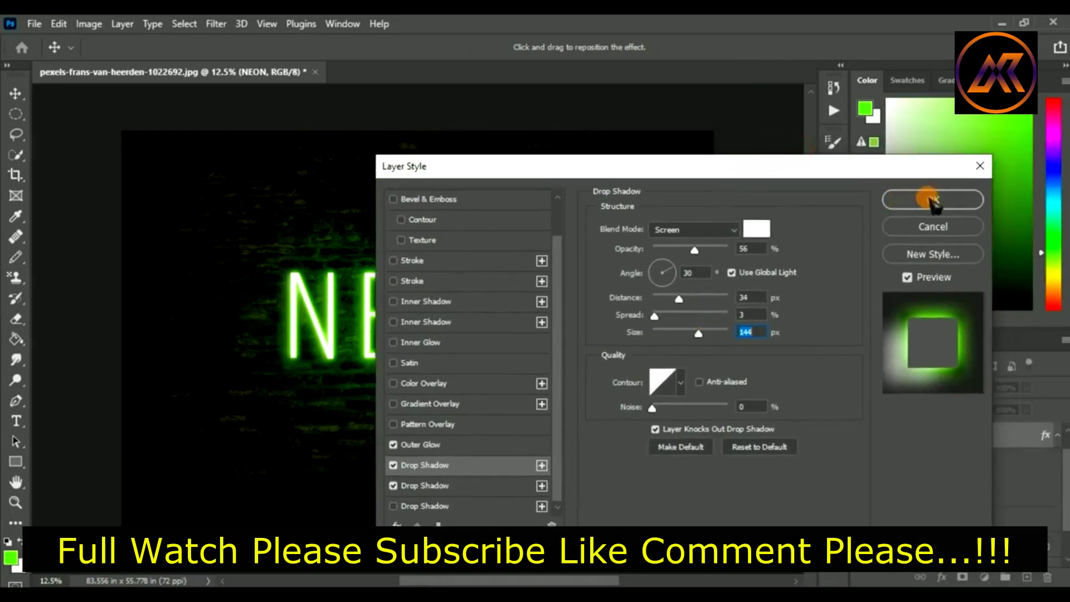
click(925, 199)
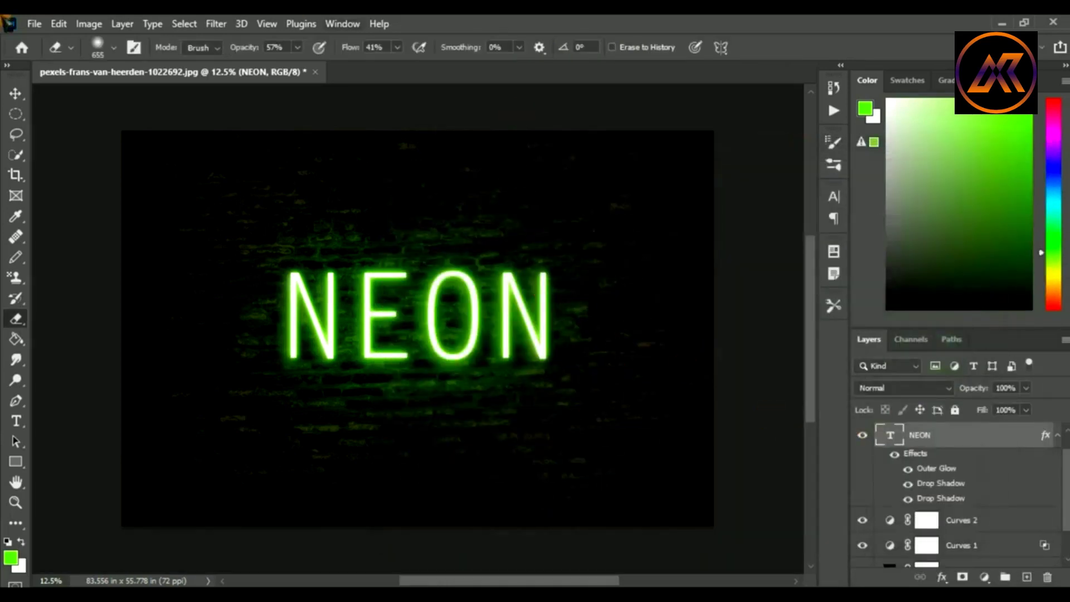
click(16, 93)
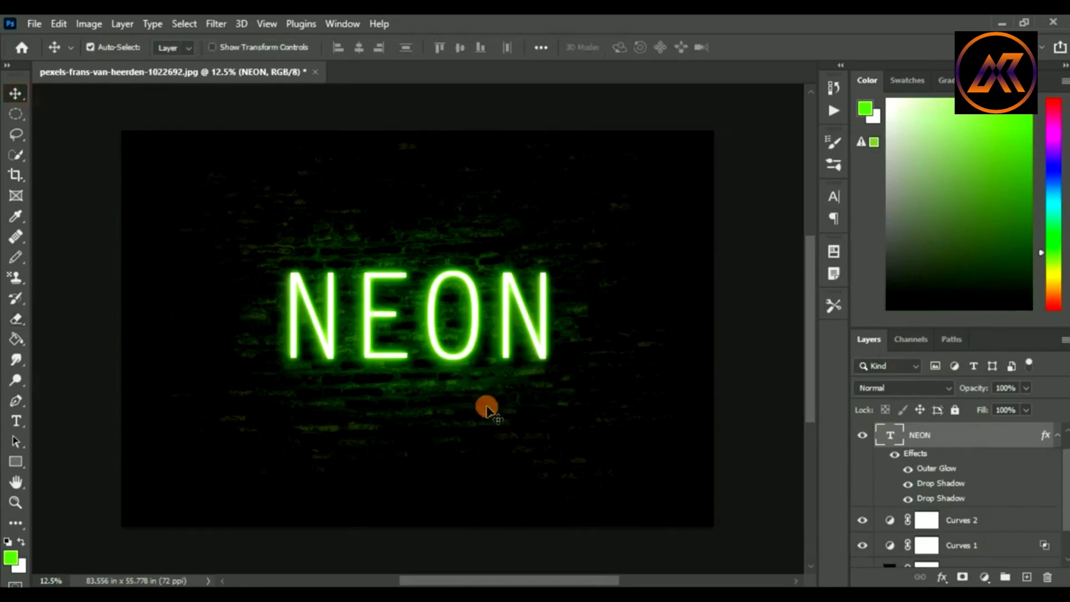